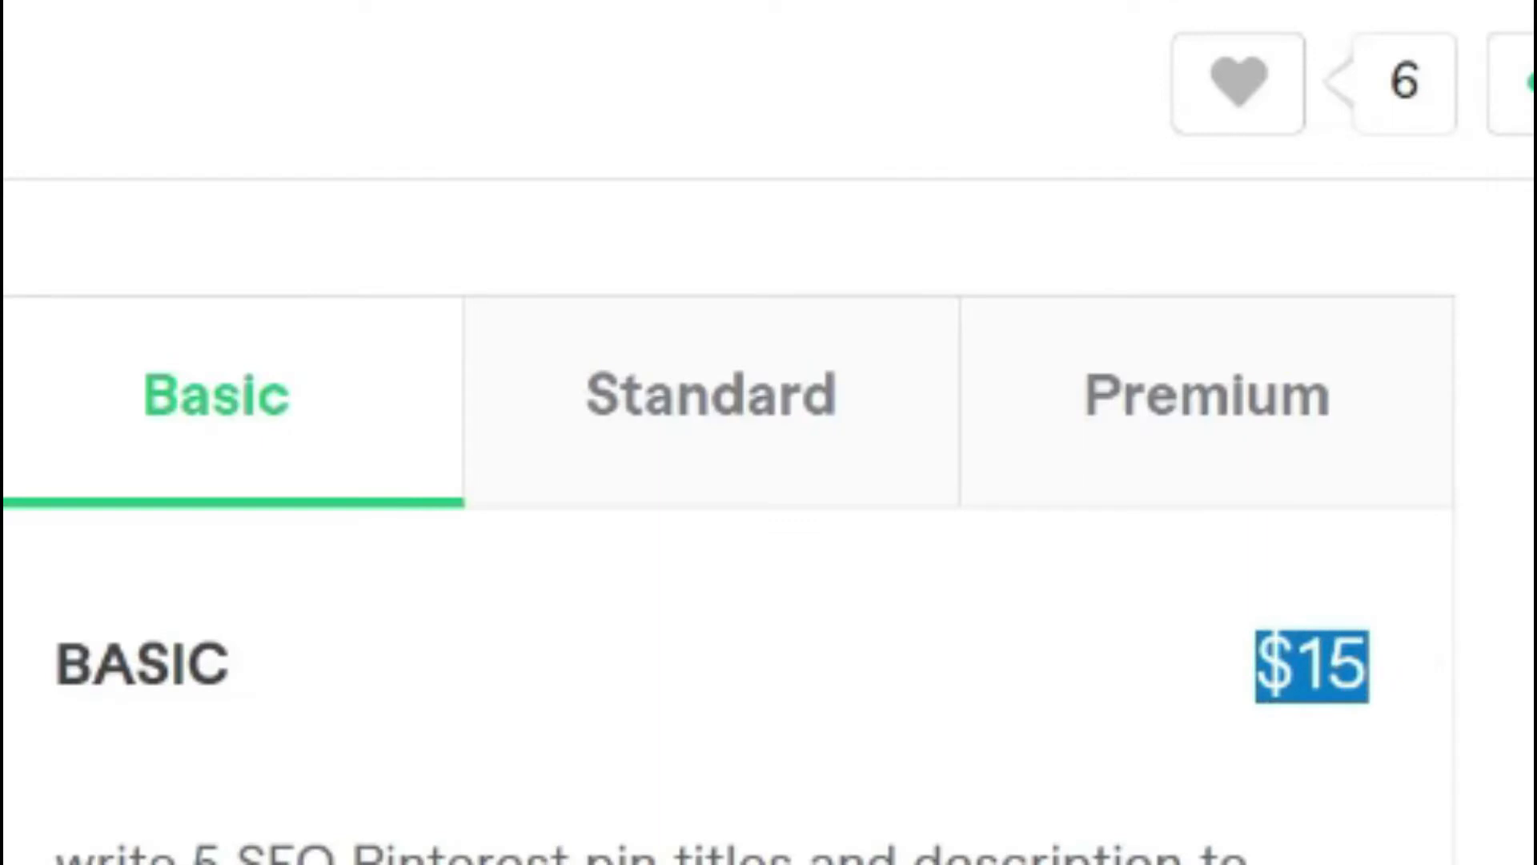
Step: Show the Pinterest gig's Standard package and highlight its price
{"action": "left_click", "coordinate": [758, 477]}
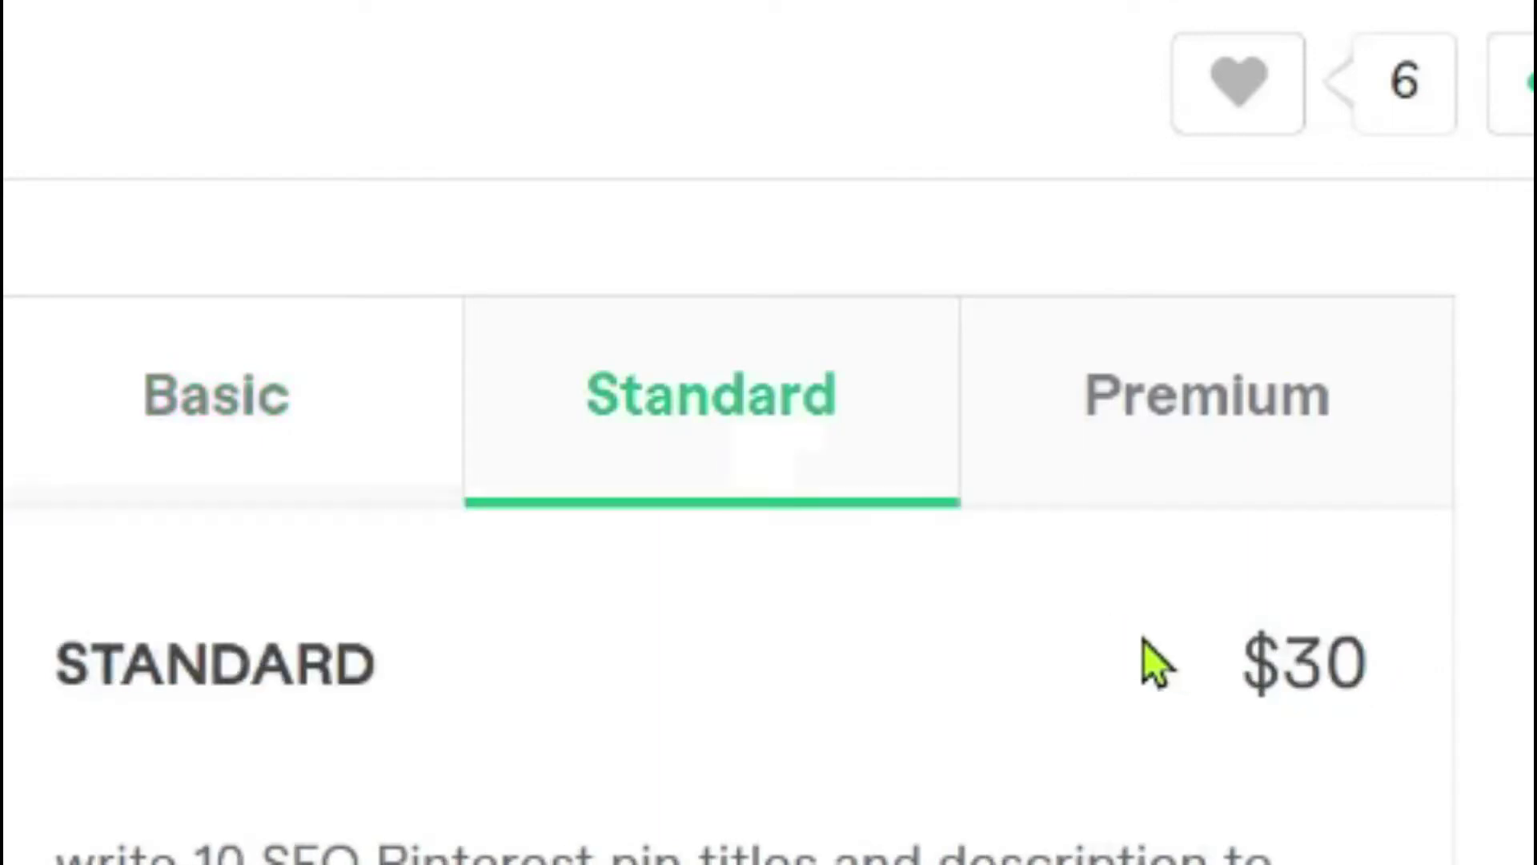
{"action": "left_click_drag", "start_coordinate": [1242, 669], "coordinate": [1514, 769]}
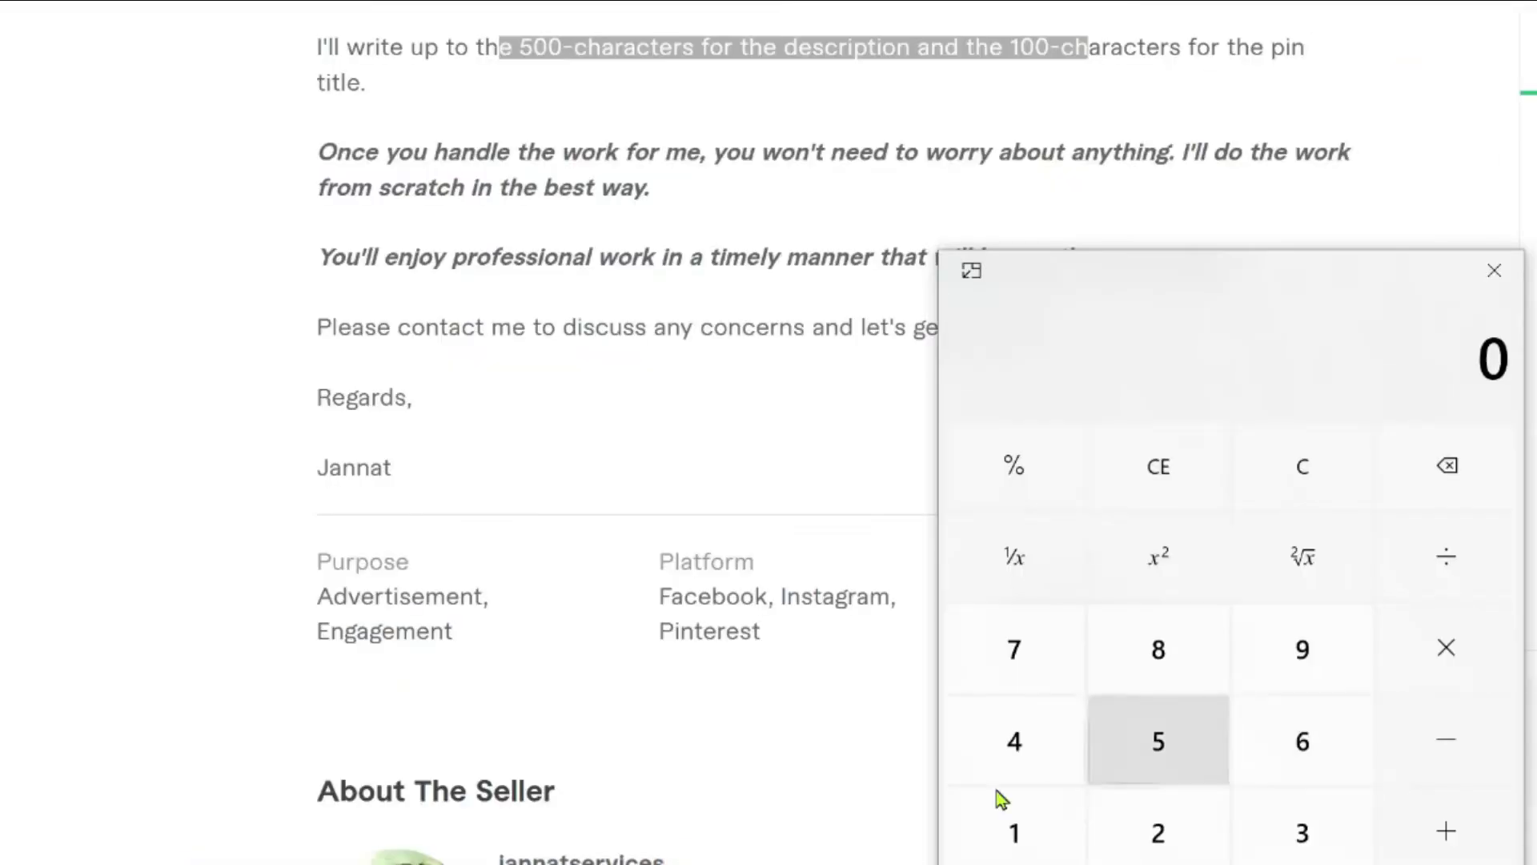
Step: In the calculator, divide 10,000 by 600 and multiply the result by 15
{"action": "left_click", "coordinate": [1013, 829]}
{"action": "type", "text": "0000"}
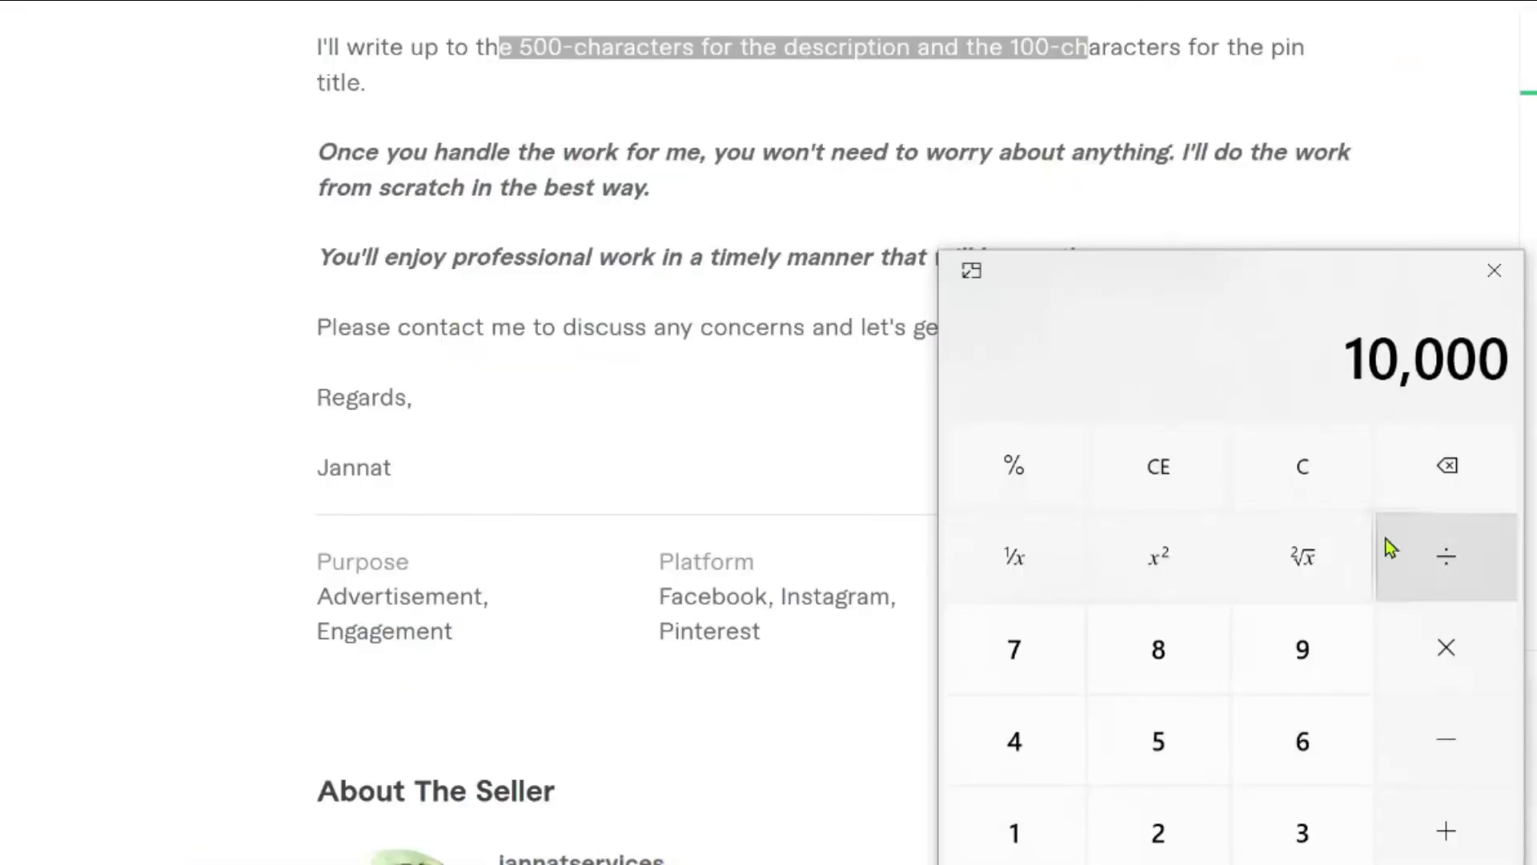
{"action": "left_click", "coordinate": [1452, 580]}
{"action": "type", "text": "600"}
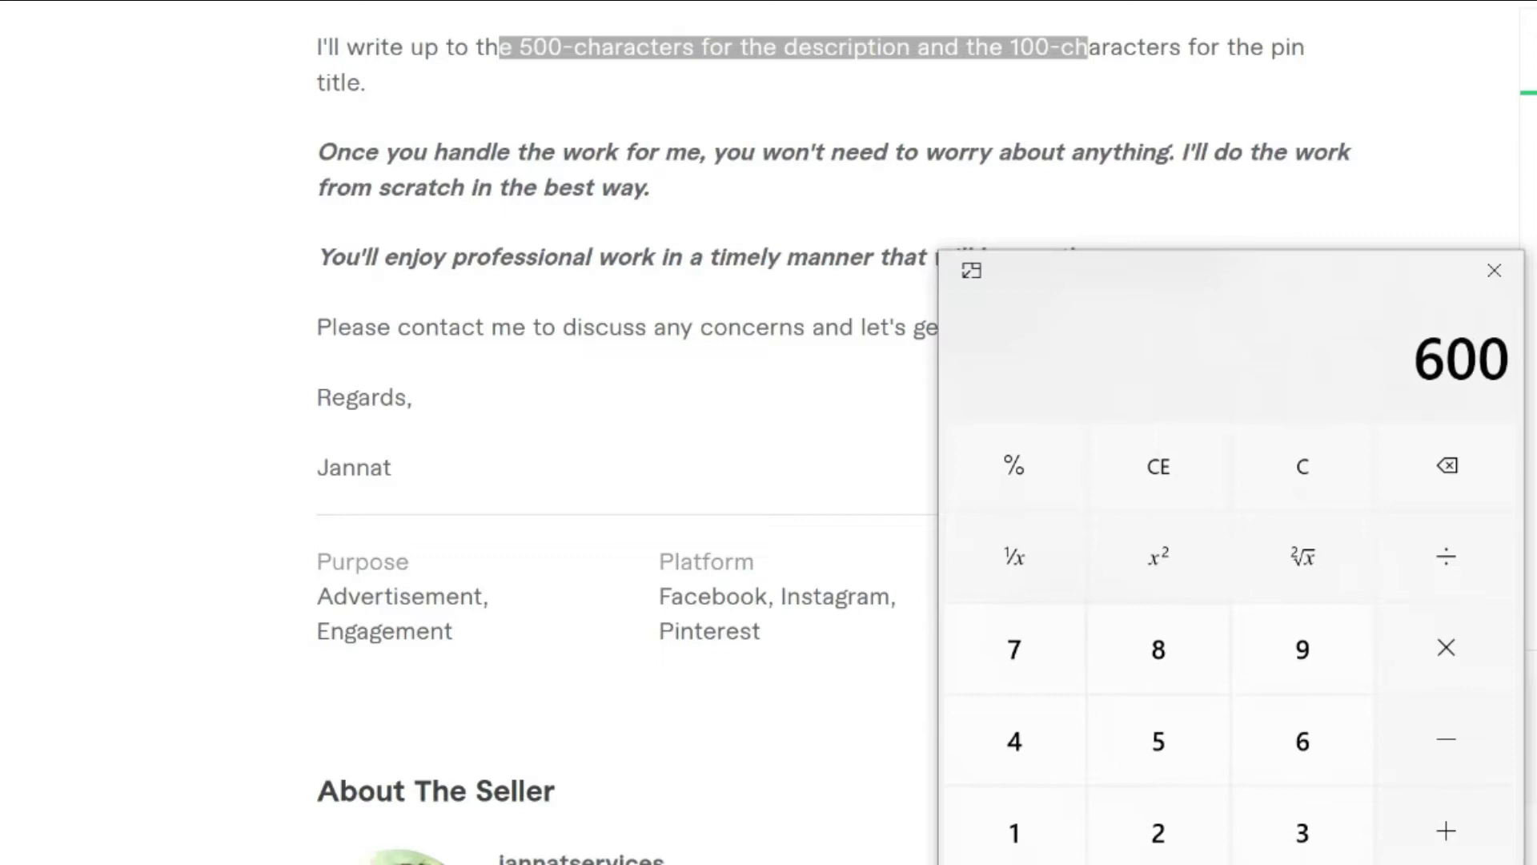
{"action": "key", "text": "Return"}
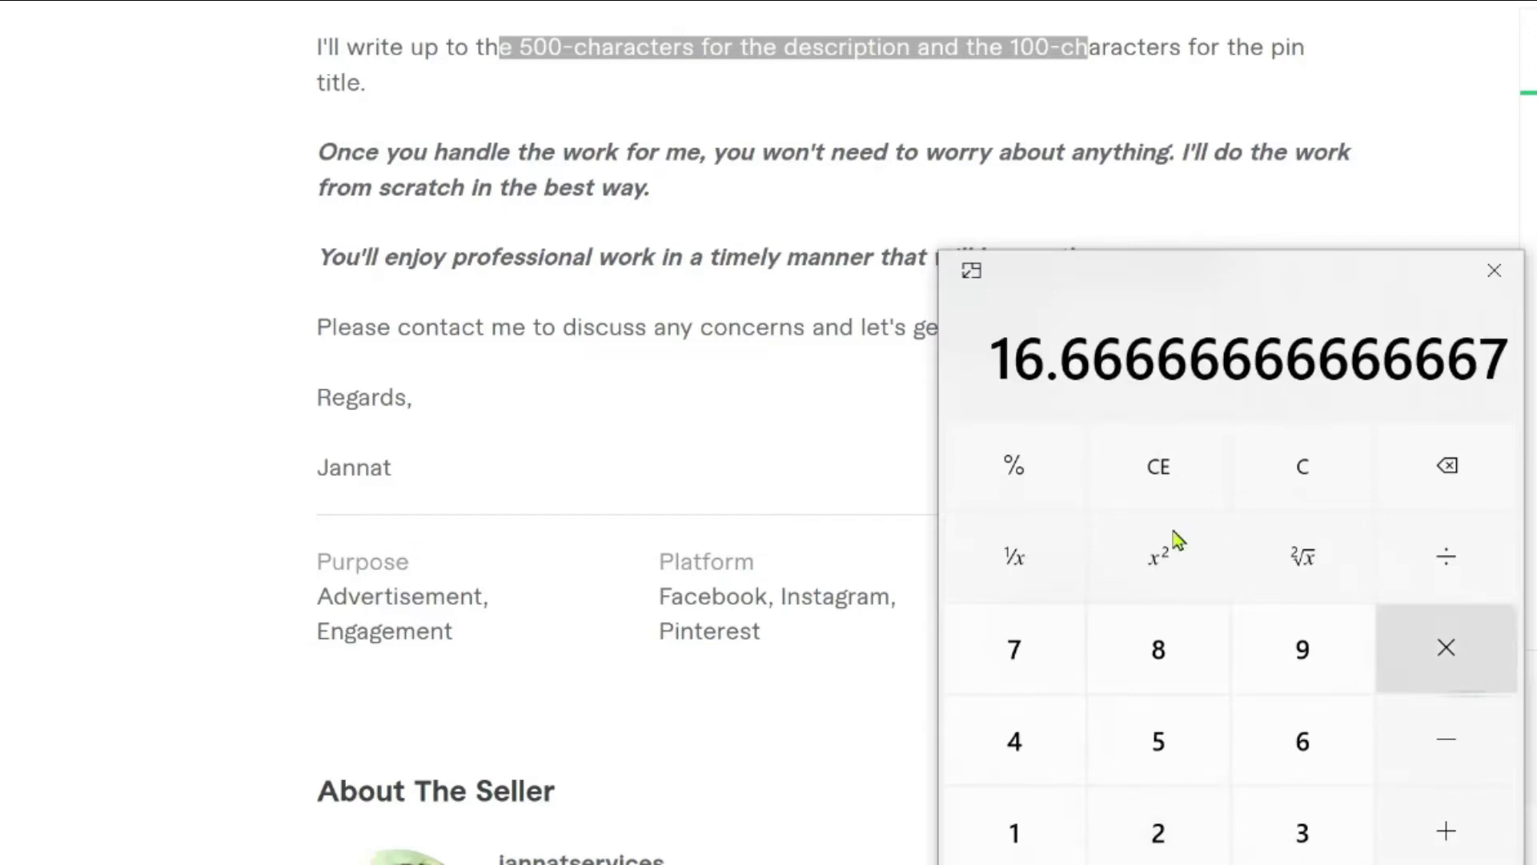
{"action": "left_click", "coordinate": [1425, 645]}
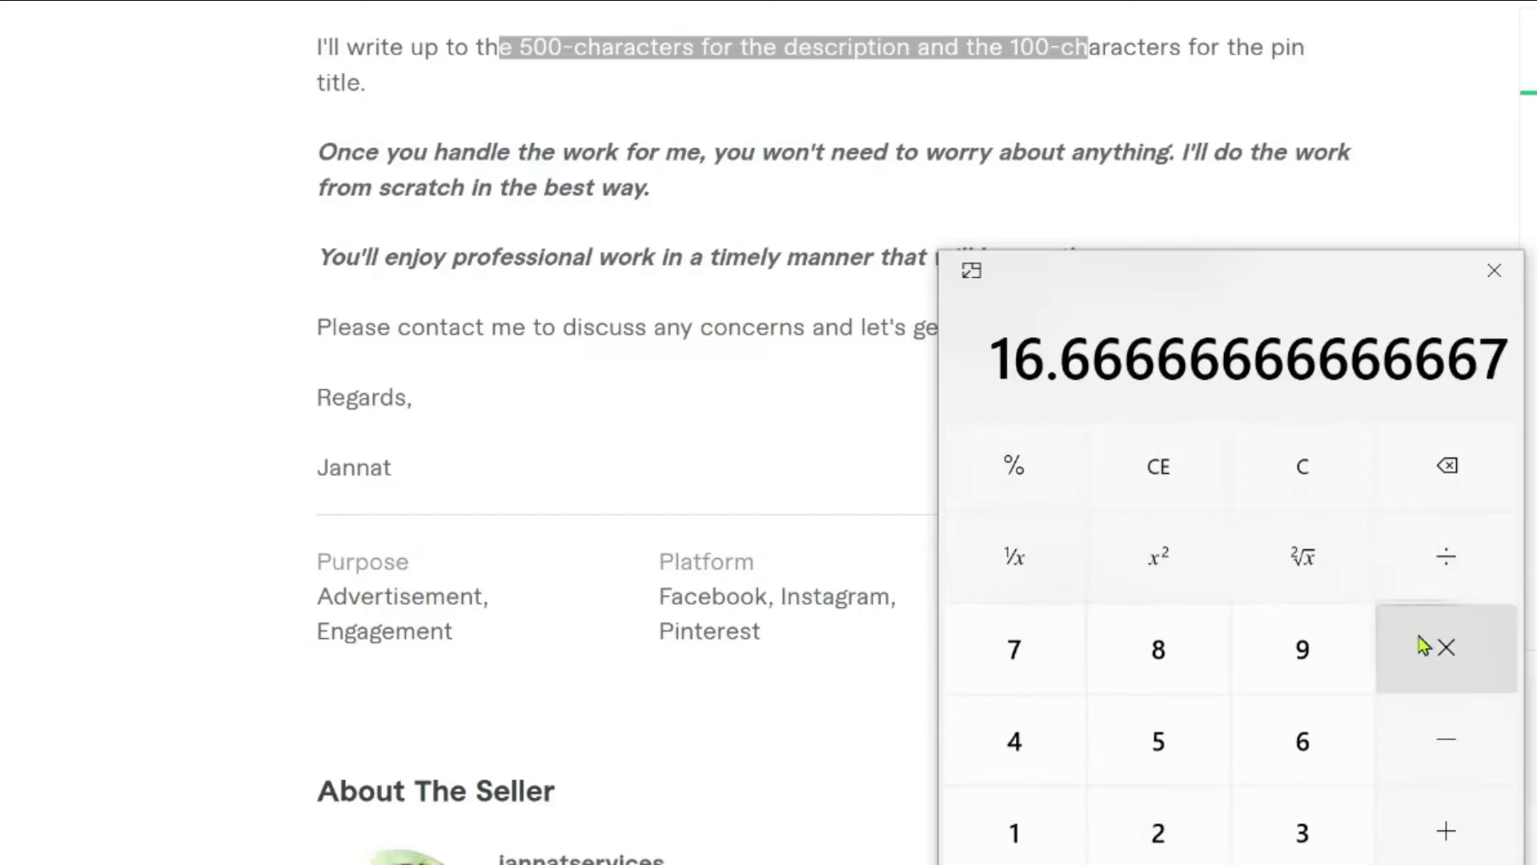
{"action": "left_click", "coordinate": [1045, 827]}
{"action": "left_click", "coordinate": [1158, 741]}
{"action": "key", "text": "Return"}
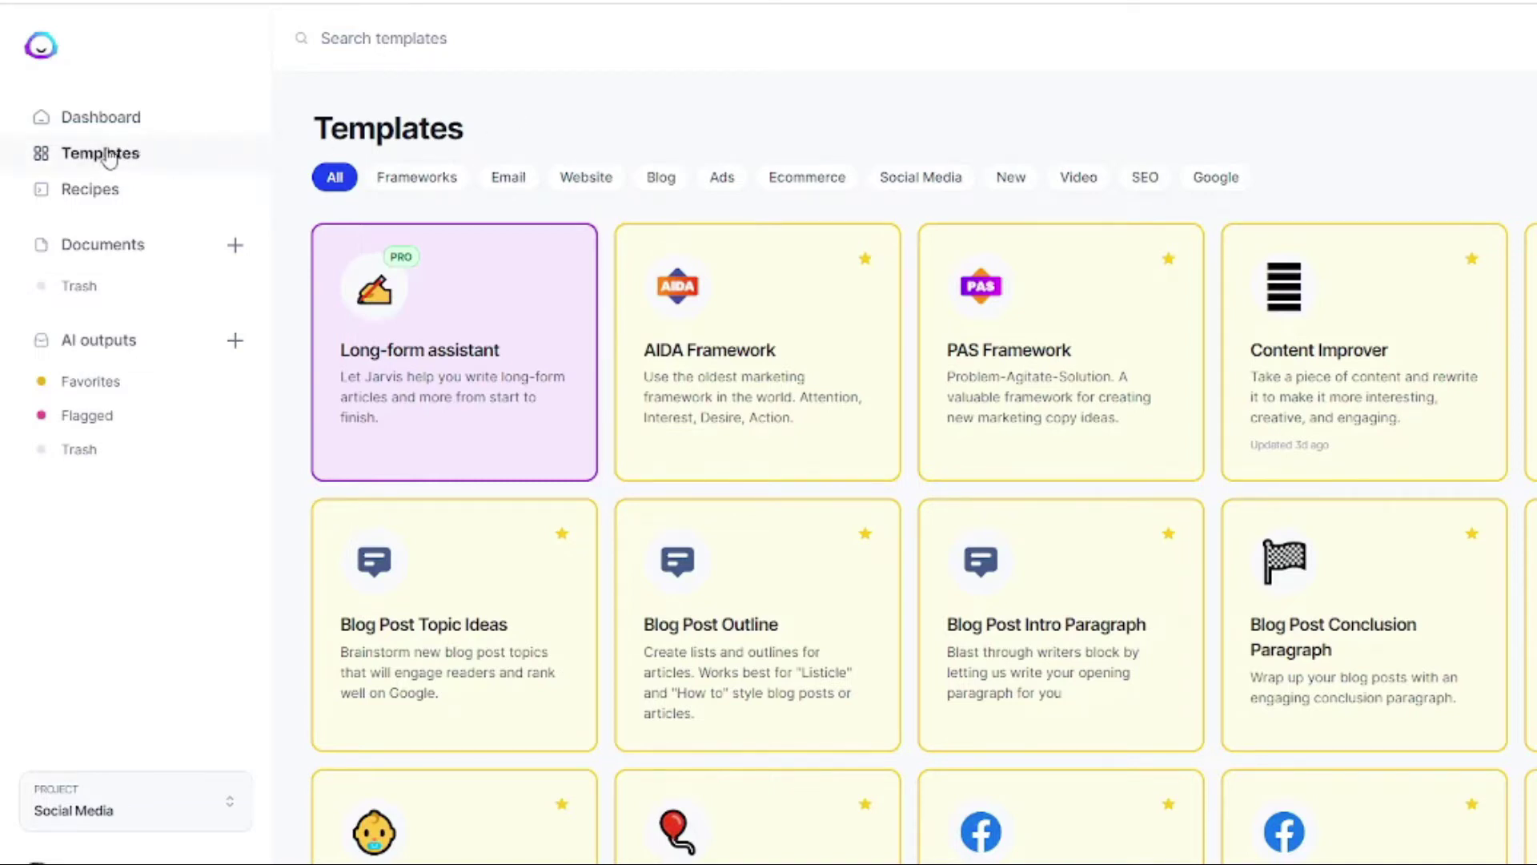
Step: In Jarvis, browse the Frameworks, Email and Website template categories and open the Pinterest Pin Title & Description template
{"action": "scroll", "coordinate": [871, 199], "scroll_direction": "down", "scroll_amount": 10}
{"action": "scroll", "coordinate": [965, 184], "scroll_direction": "down", "scroll_amount": 5}
{"action": "scroll", "coordinate": [972, 144], "scroll_direction": "up", "scroll_amount": 20}
{"action": "left_click", "coordinate": [403, 181]}
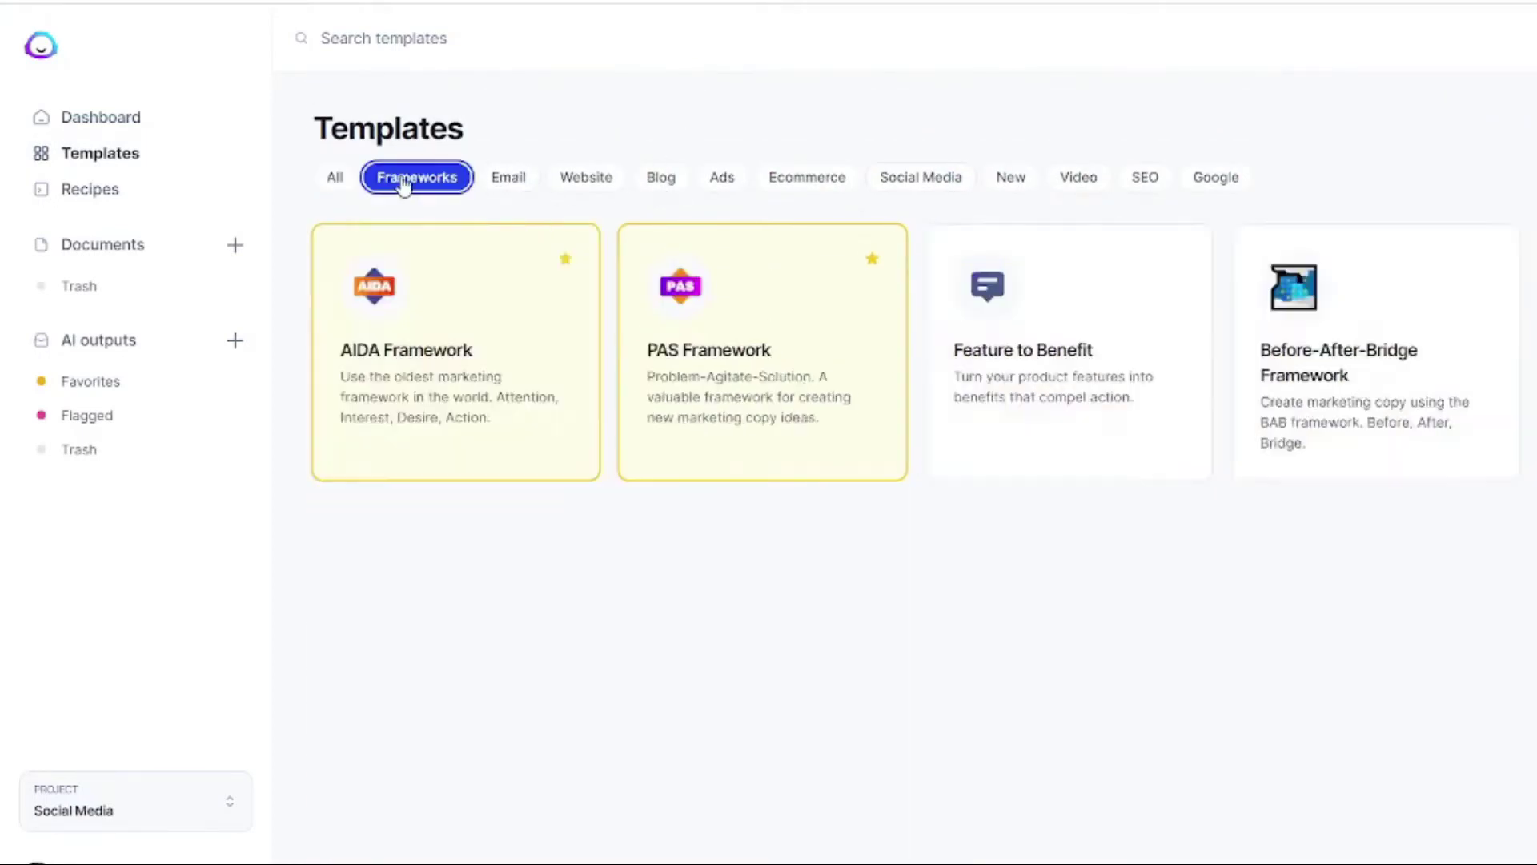
{"action": "left_click", "coordinate": [519, 189]}
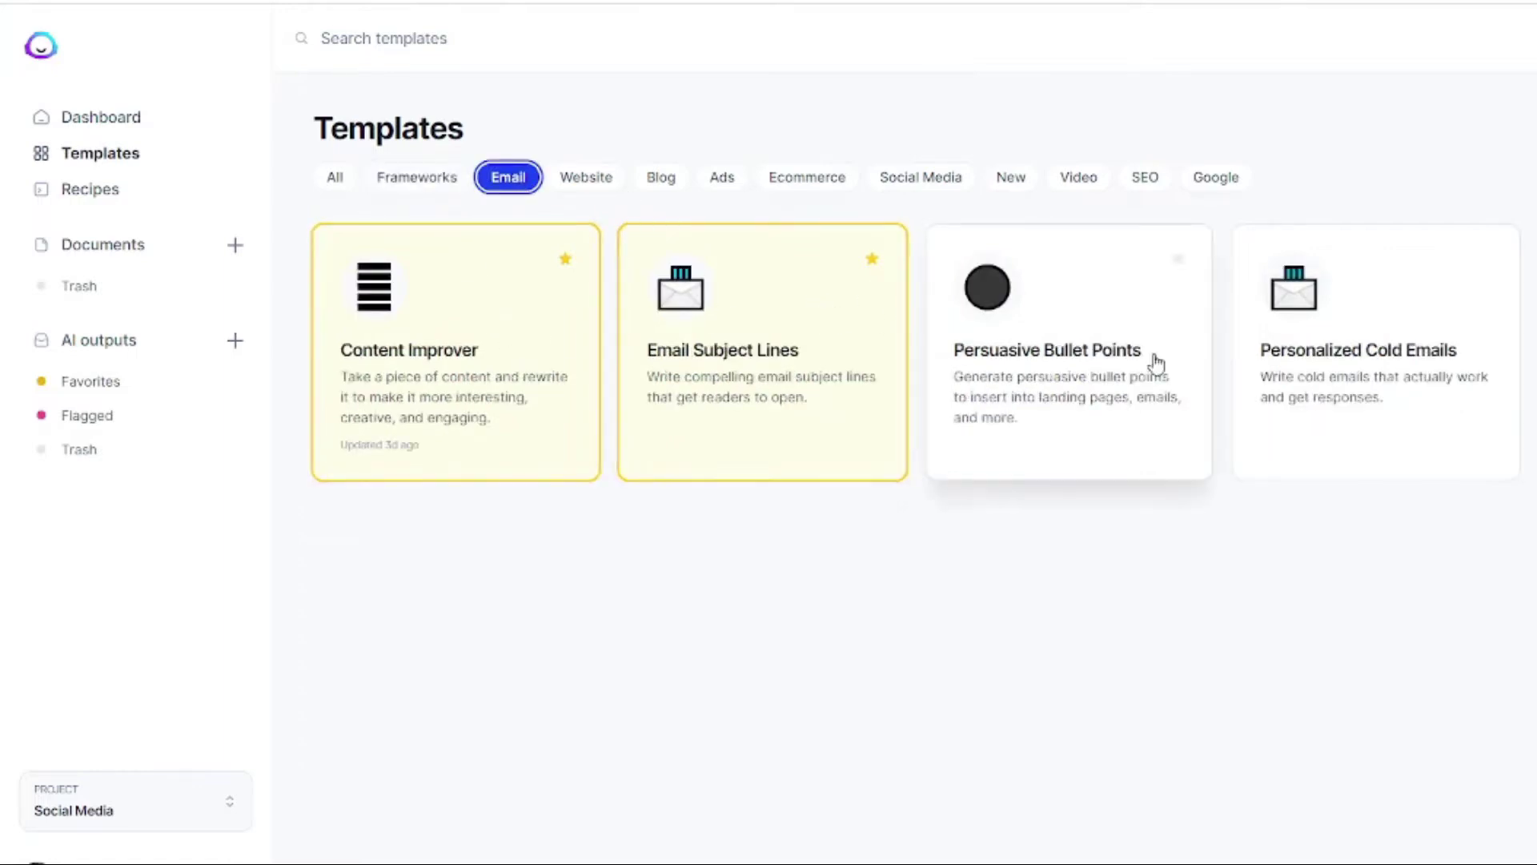
{"action": "left_click", "coordinate": [601, 183]}
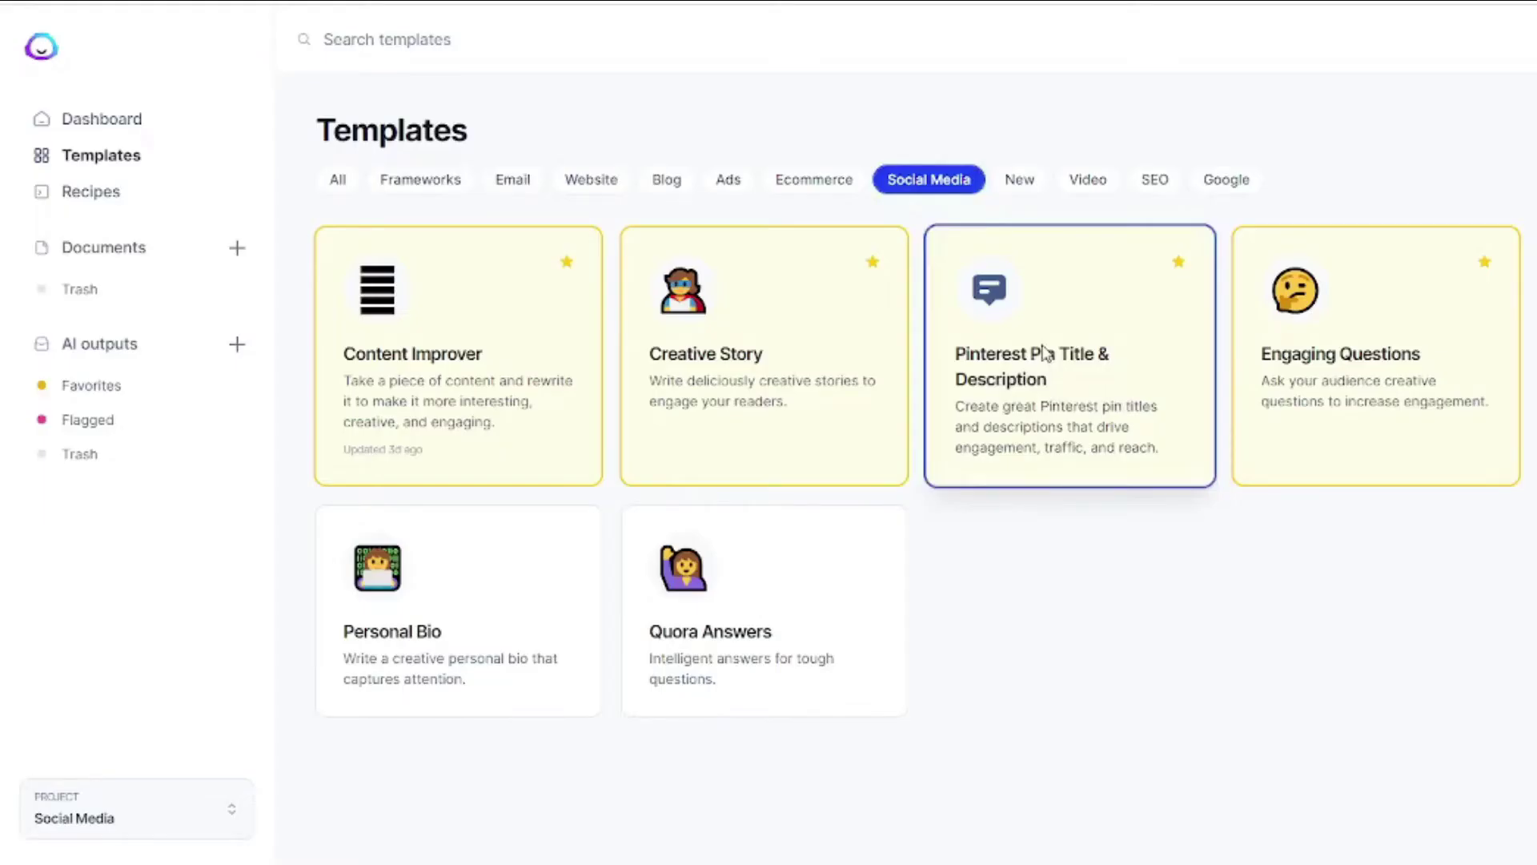
{"action": "left_click", "coordinate": [1044, 353]}
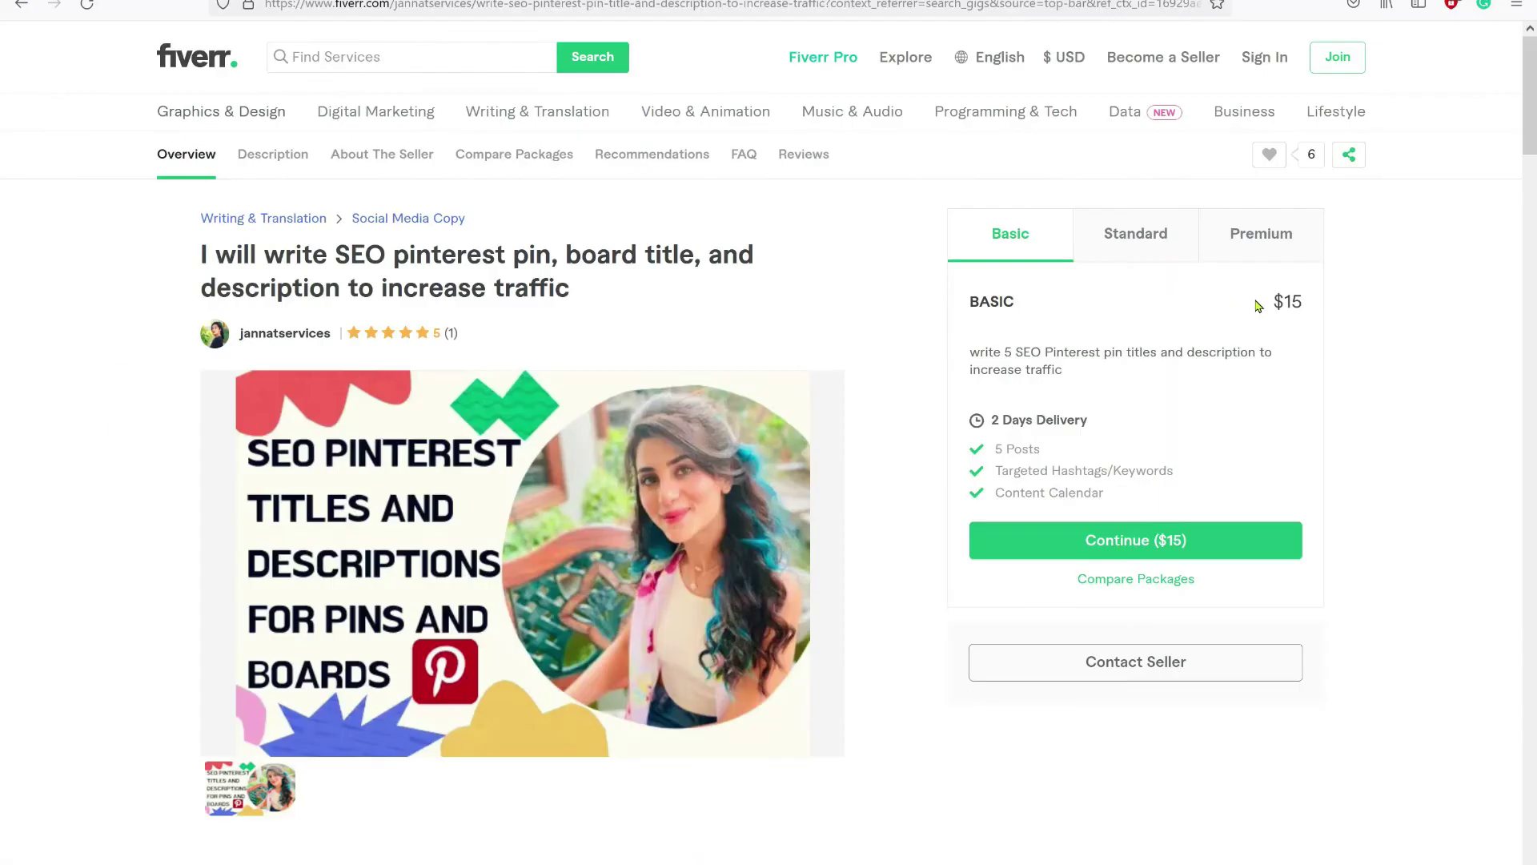
Step: On the Fiverr gig page, highlight the Basic package price and switch to the Standard package
{"action": "left_click_drag", "start_coordinate": [1255, 304], "coordinate": [1314, 304]}
{"action": "left_click", "coordinate": [1259, 298]}
{"action": "left_click", "coordinate": [1148, 255]}
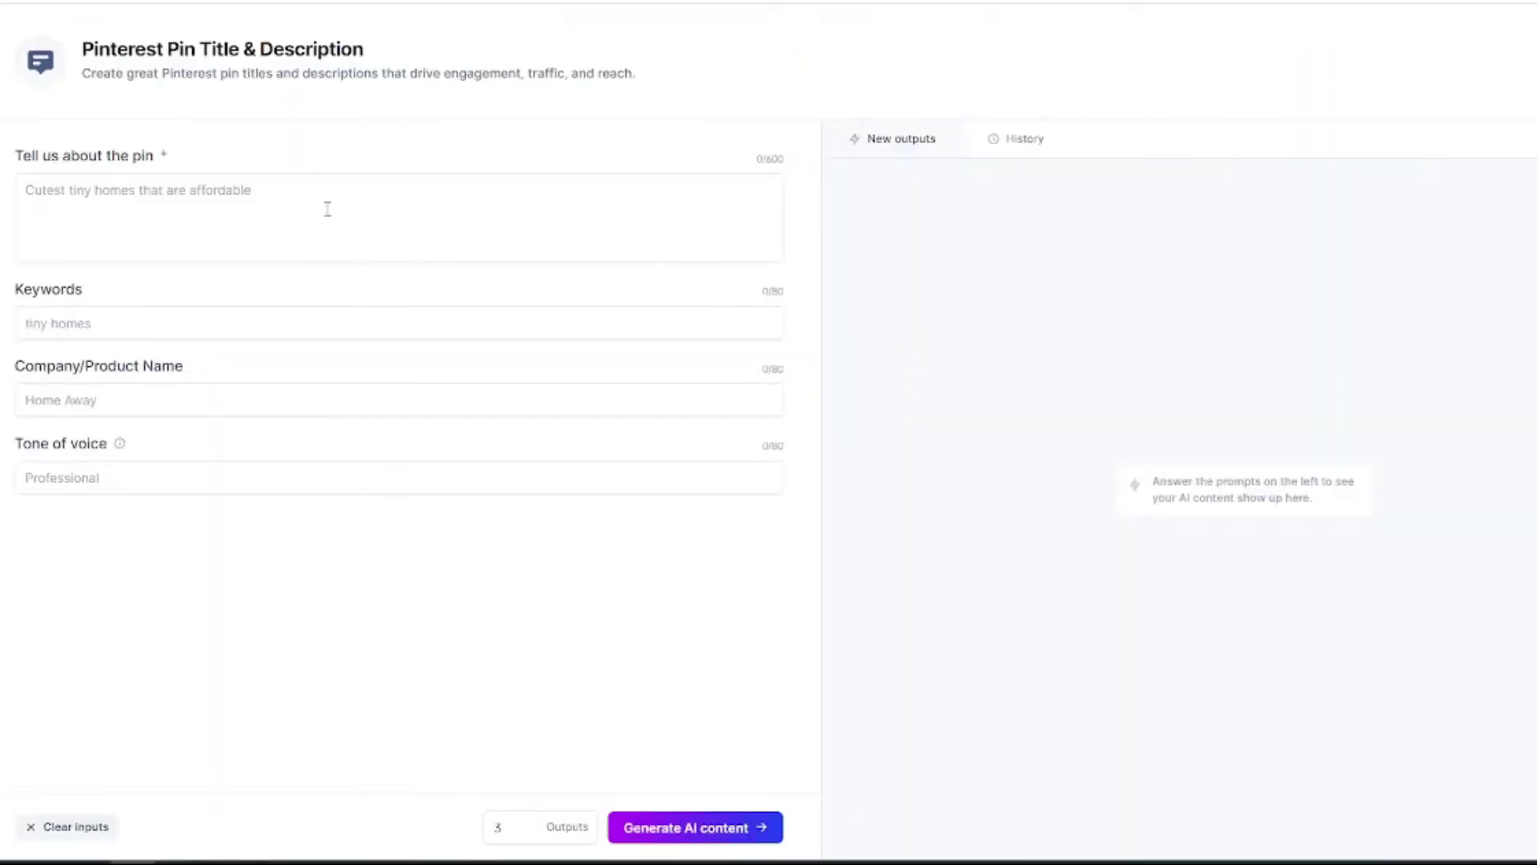
Step: In Jarvis, describe the pin as "Best AI copywriting tools", with keywords "ai copywriting tools" and company name "Jarvis ai"
{"action": "left_click", "coordinate": [226, 209]}
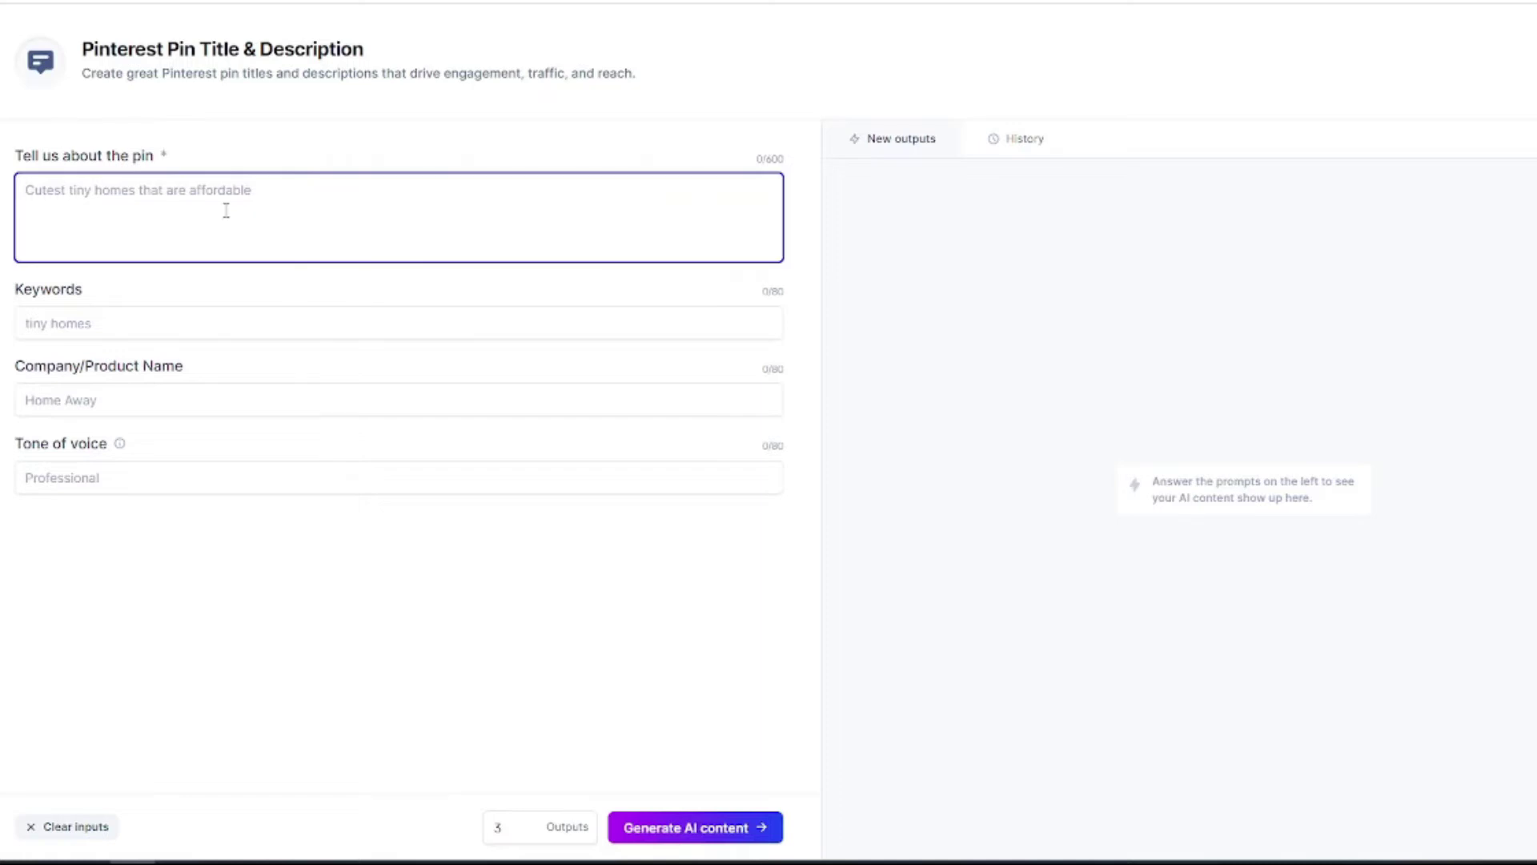
{"action": "type", "text": "Best AI copywriting tools"}
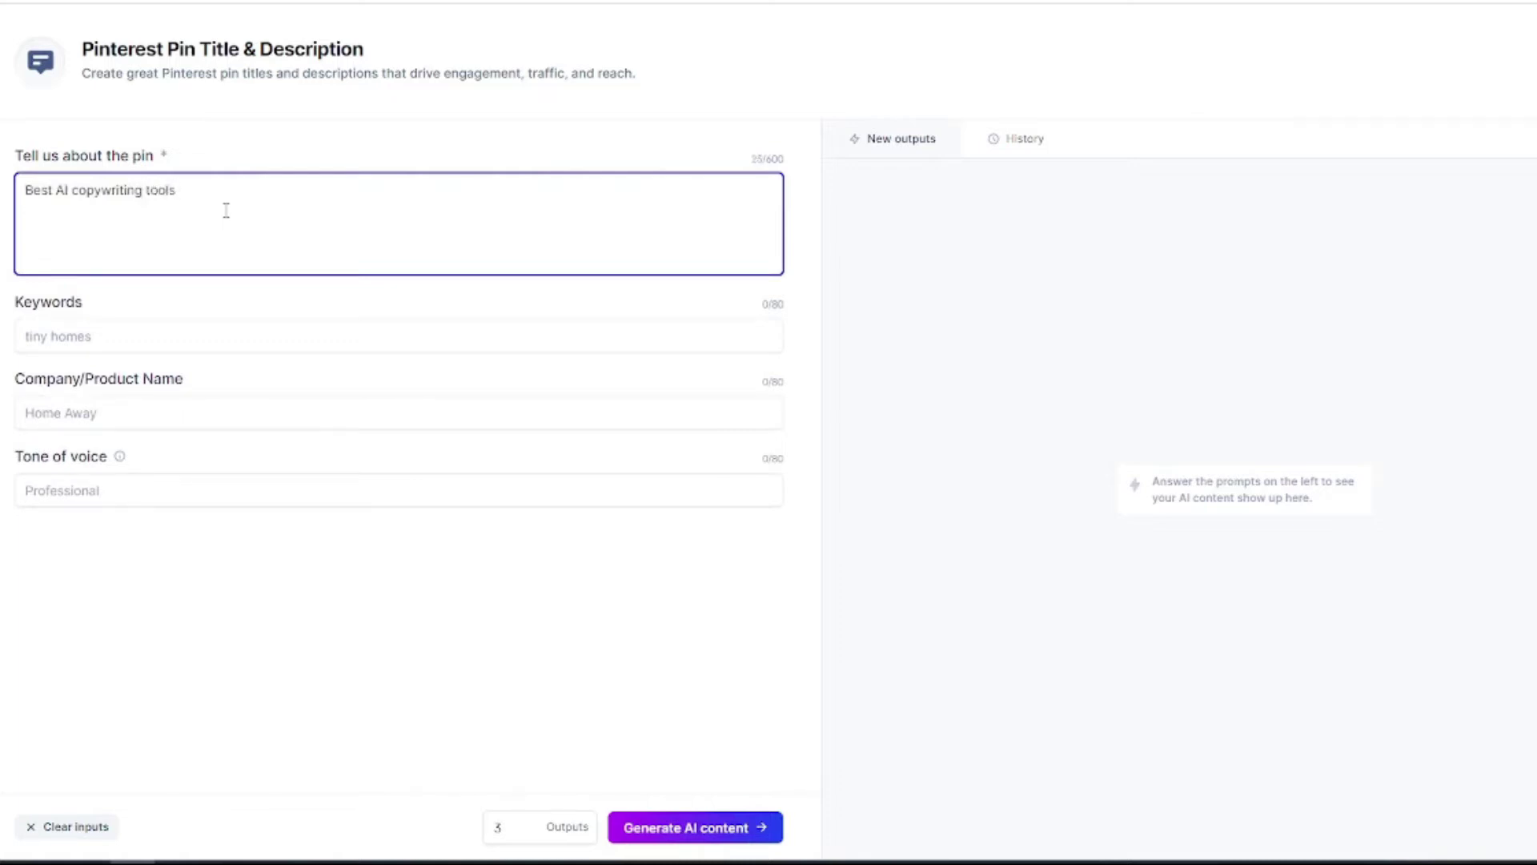
{"action": "left_click", "coordinate": [184, 337]}
{"action": "type", "text": "ai copywriting tools"}
{"action": "key", "text": "Tab"}
{"action": "type", "text": "Jarvis"}
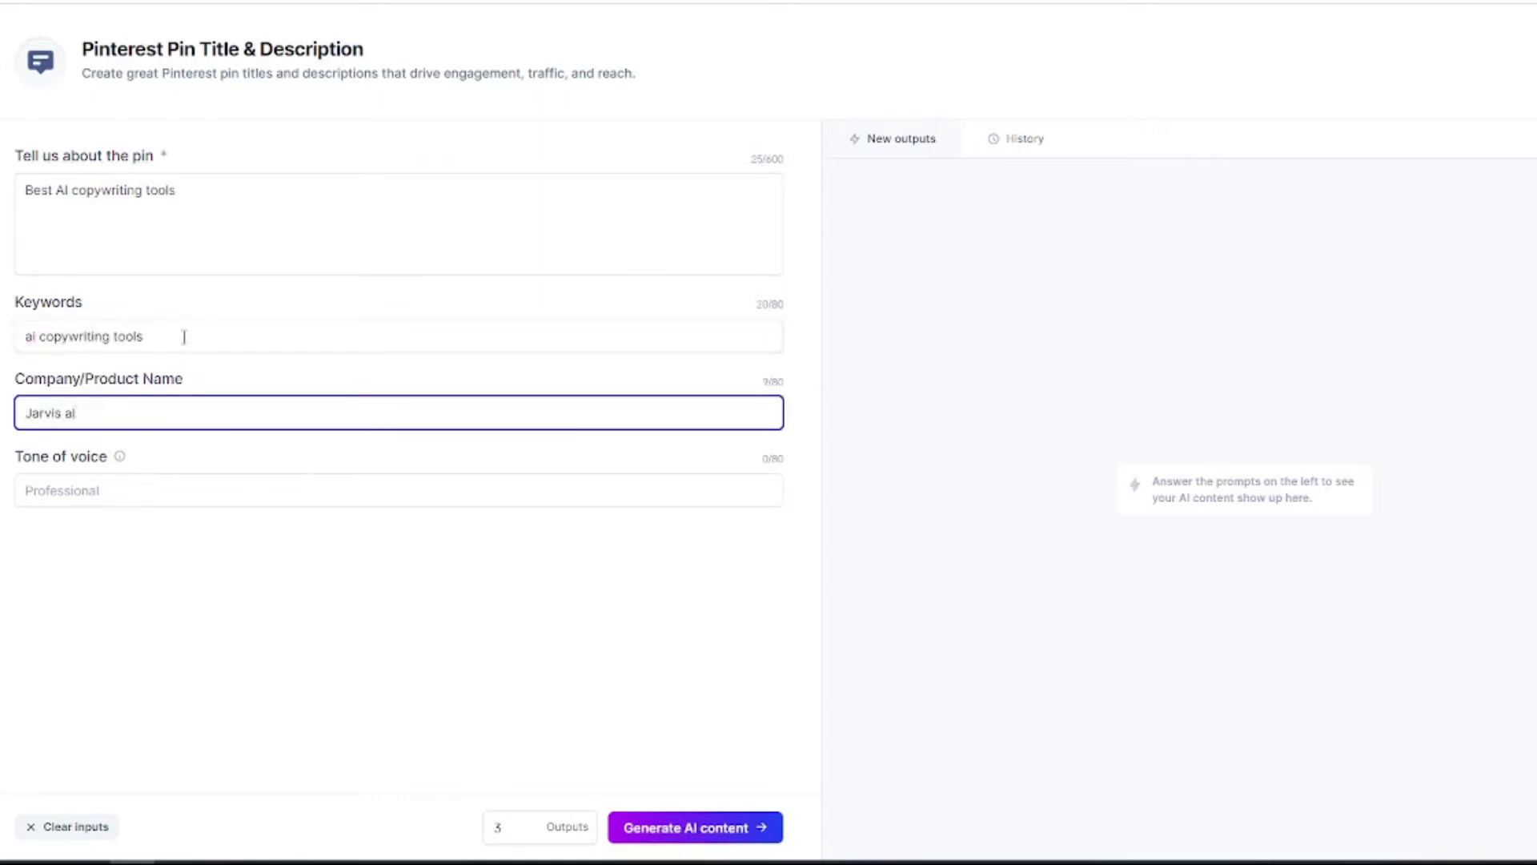
Step: Set the tone of voice to "witty" and generate the pin content with 3 outputs
{"action": "left_click", "coordinate": [149, 482]}
{"action": "type", "text": "witty"}
{"action": "left_click", "coordinate": [526, 833]}
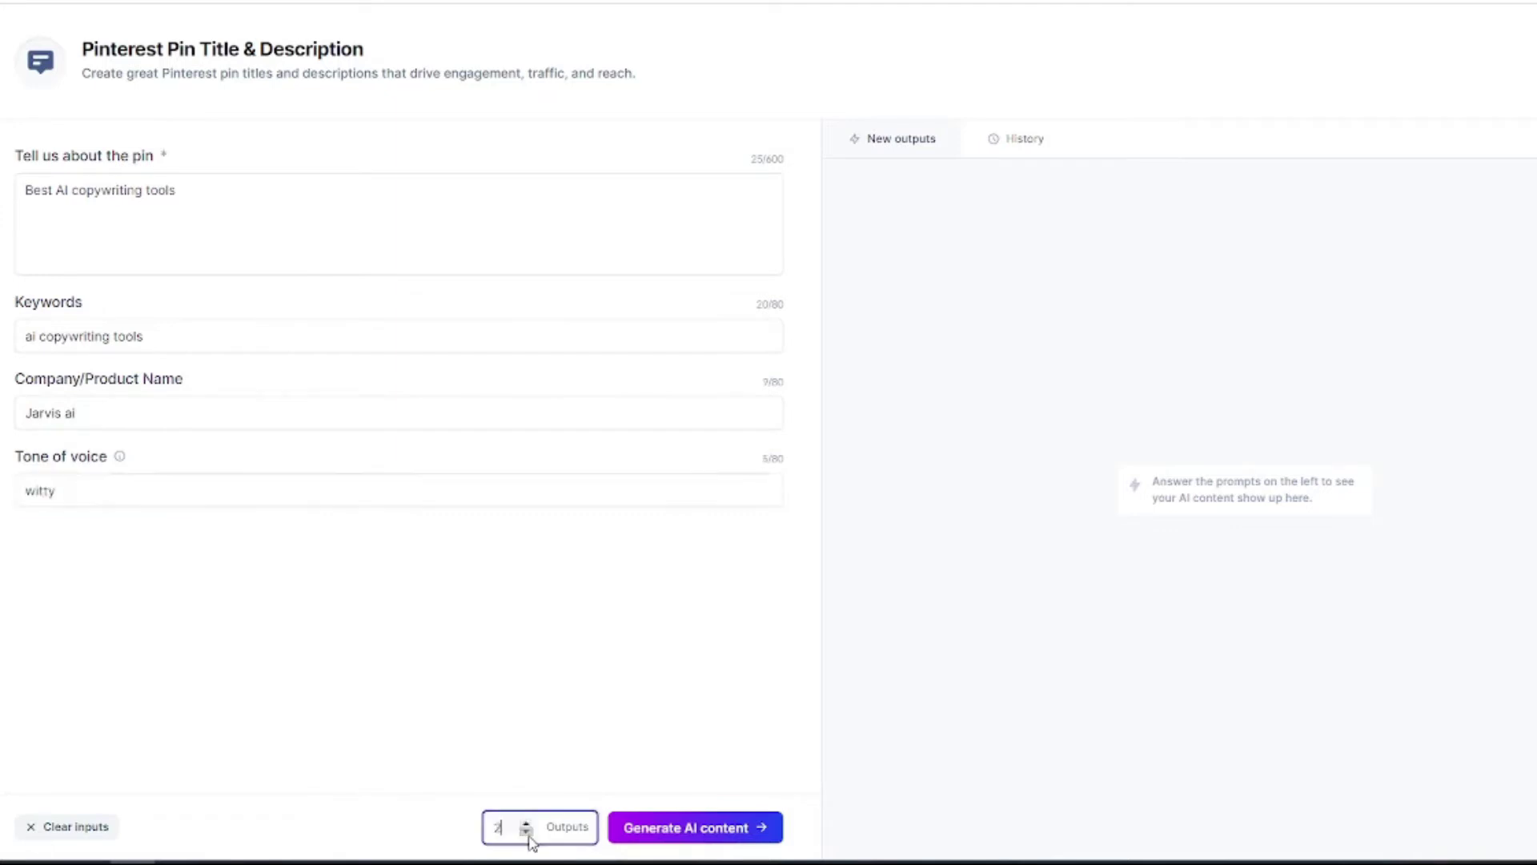
{"action": "left_click", "coordinate": [526, 823]}
{"action": "left_click", "coordinate": [686, 829]}
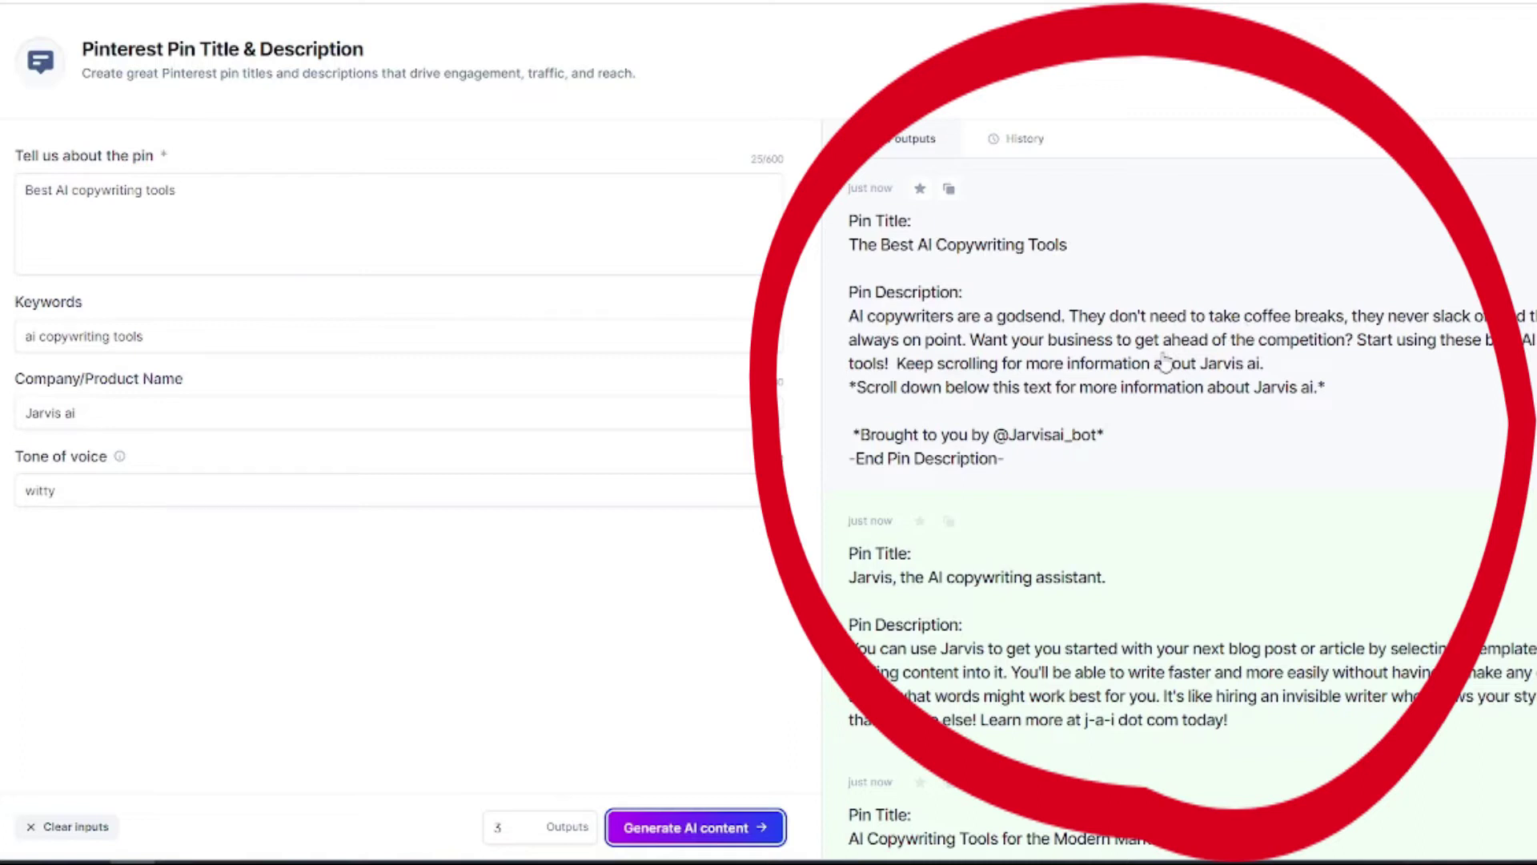
Step: Read through the generated pin titles and descriptions
{"action": "scroll", "coordinate": [1169, 364], "scroll_direction": "down", "scroll_amount": 3}
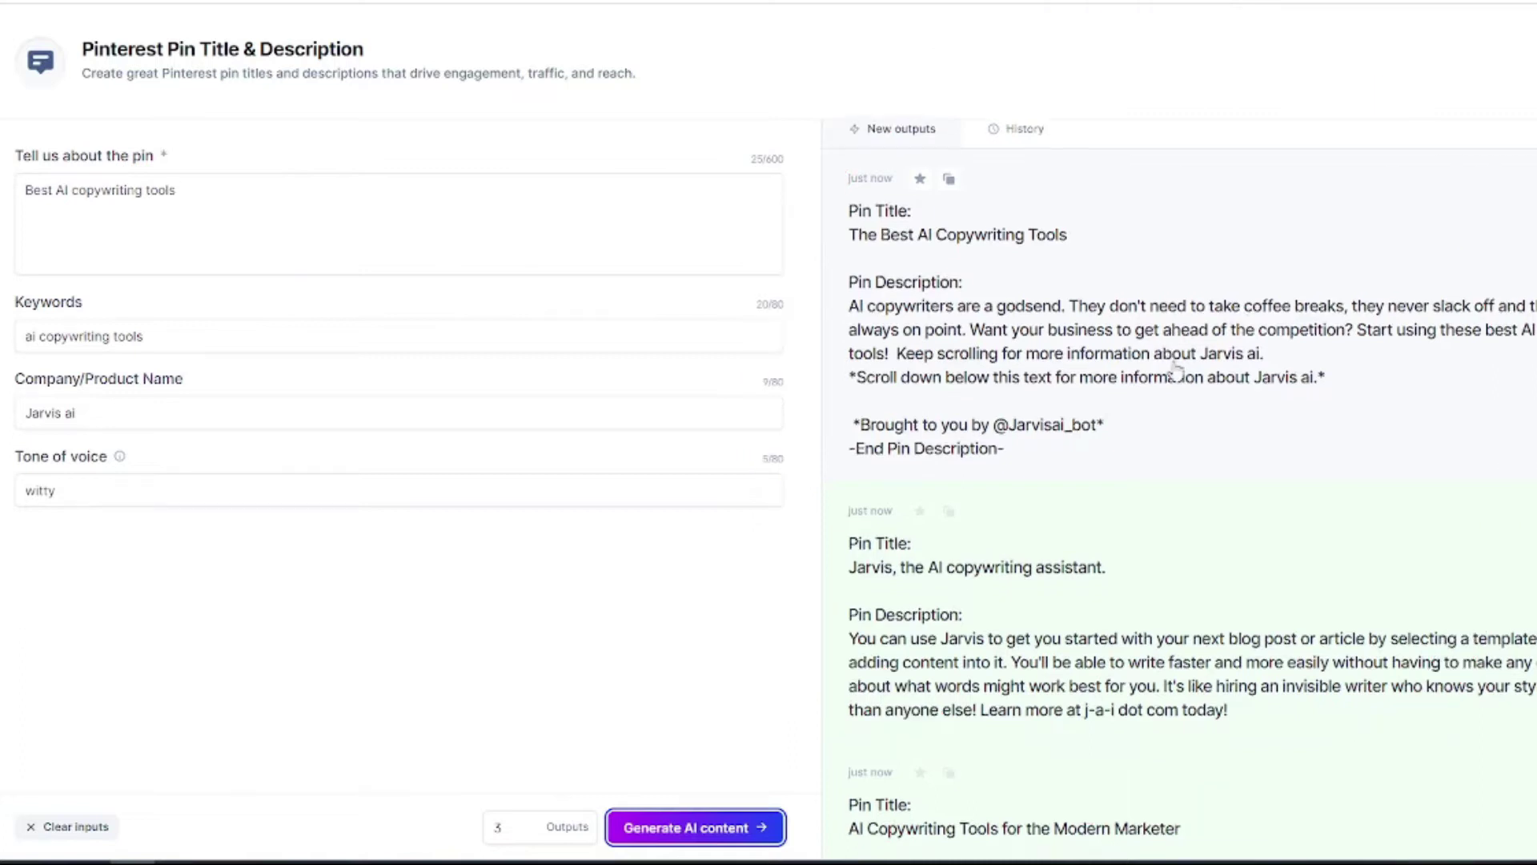
{"action": "scroll", "coordinate": [1177, 393], "scroll_direction": "up", "scroll_amount": 1}
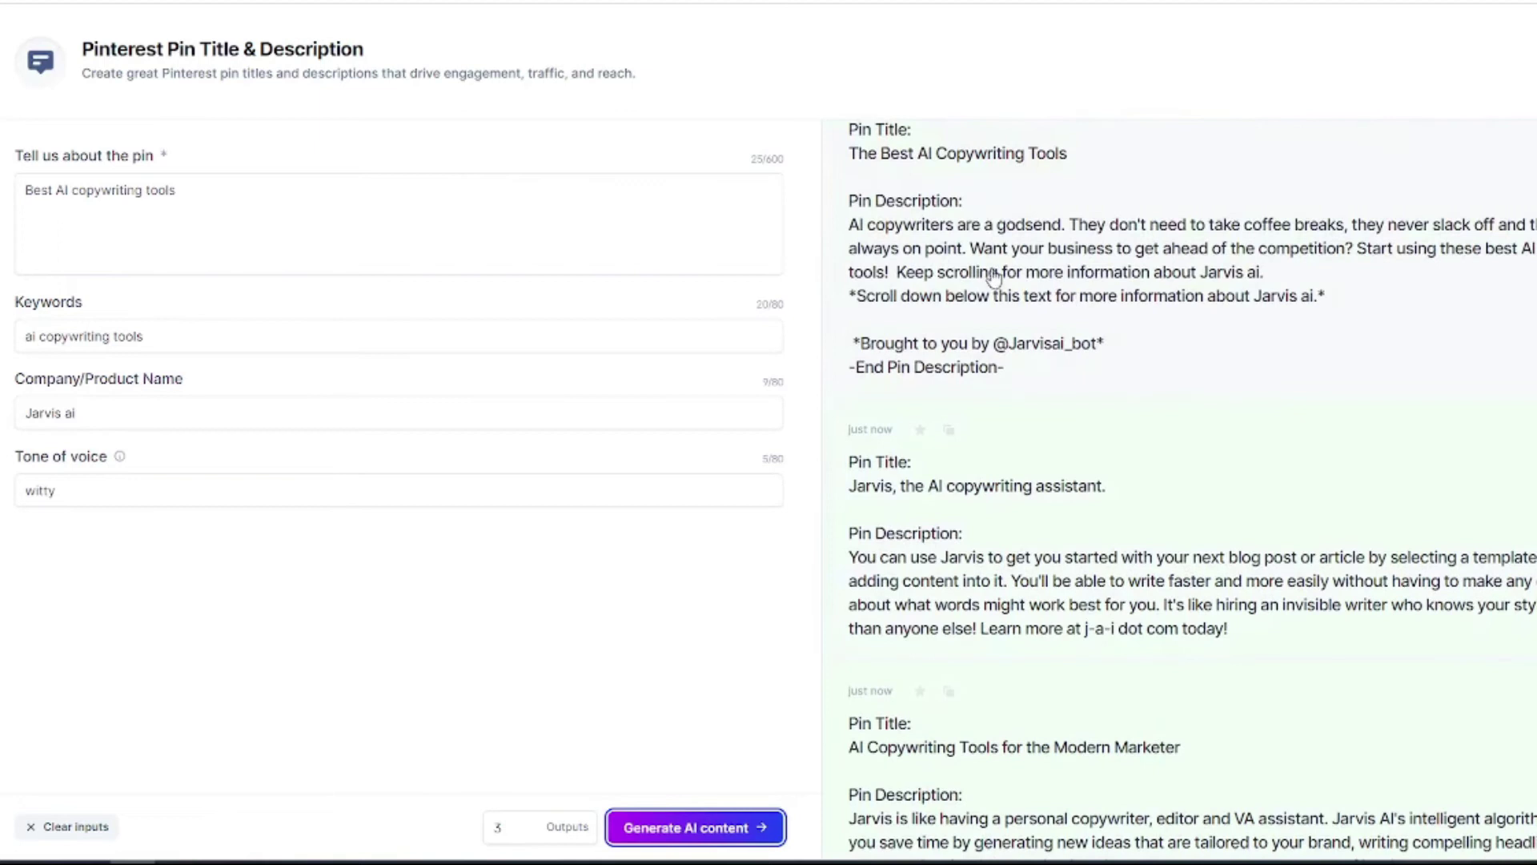
{"action": "scroll", "coordinate": [1021, 313], "scroll_direction": "down", "scroll_amount": 1}
{"action": "scroll", "coordinate": [1017, 449], "scroll_direction": "up", "scroll_amount": 3}
{"action": "scroll", "coordinate": [1028, 453], "scroll_direction": "down", "scroll_amount": 3}
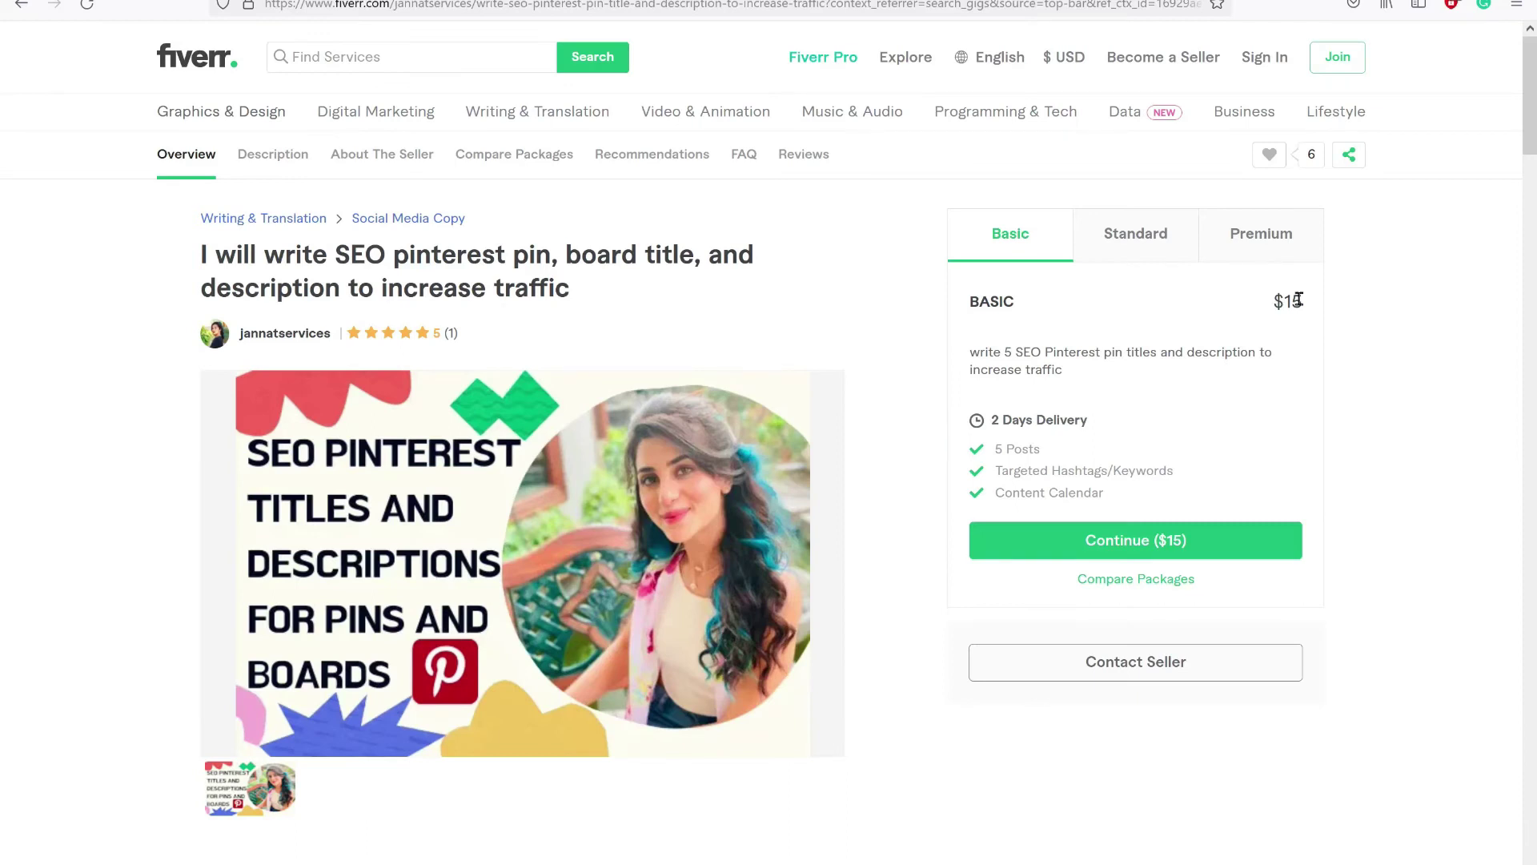
Step: Compare the Basic and Standard package prices on the Fiverr gig, and return to the generated pins in Jarvis
{"action": "left_click_drag", "start_coordinate": [1272, 301], "coordinate": [1314, 304]}
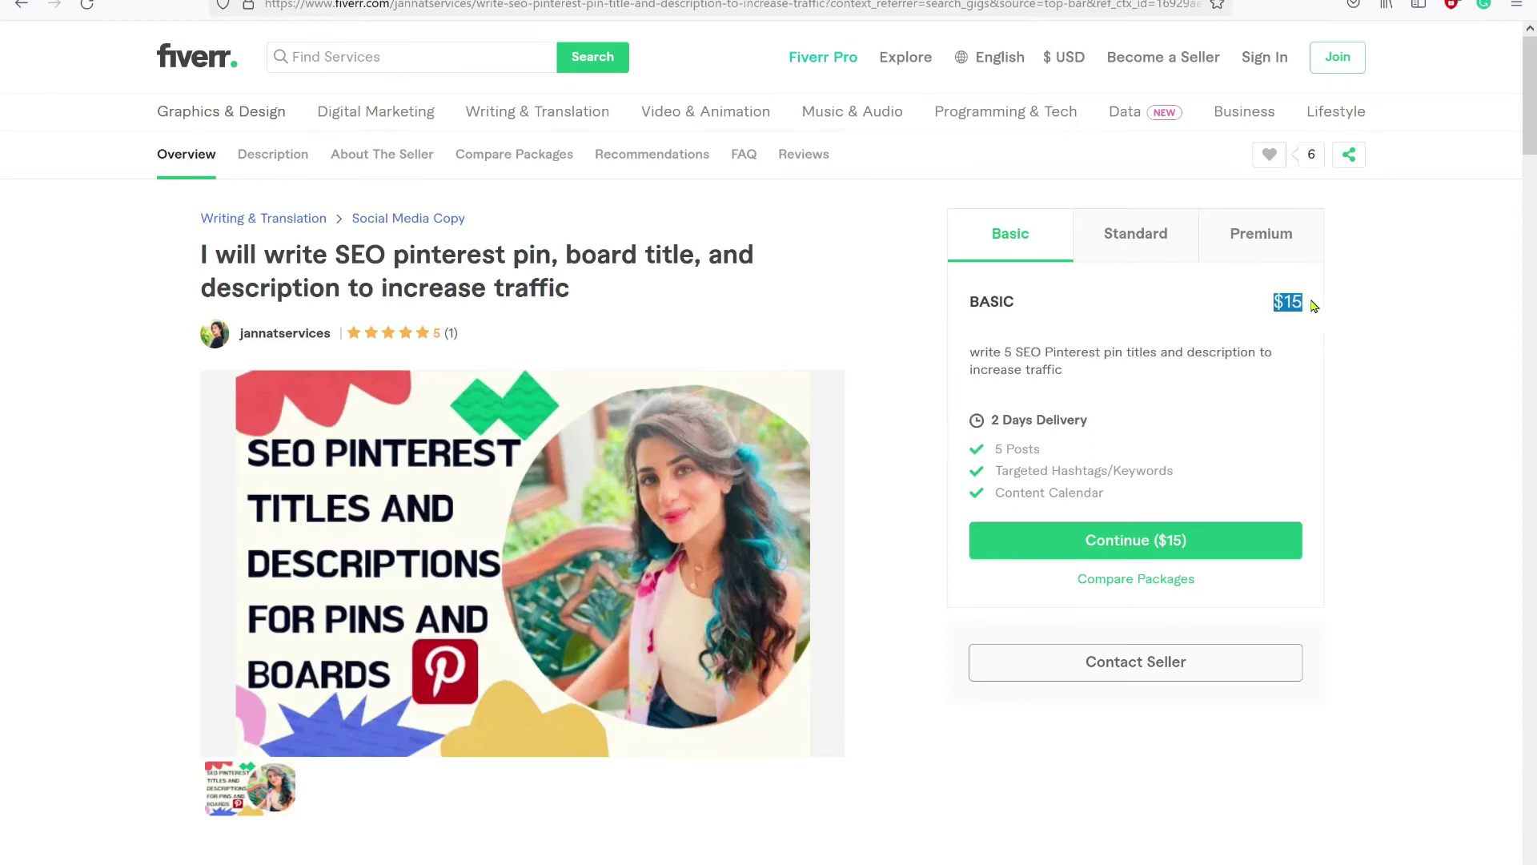
{"action": "left_click", "coordinate": [1367, 306]}
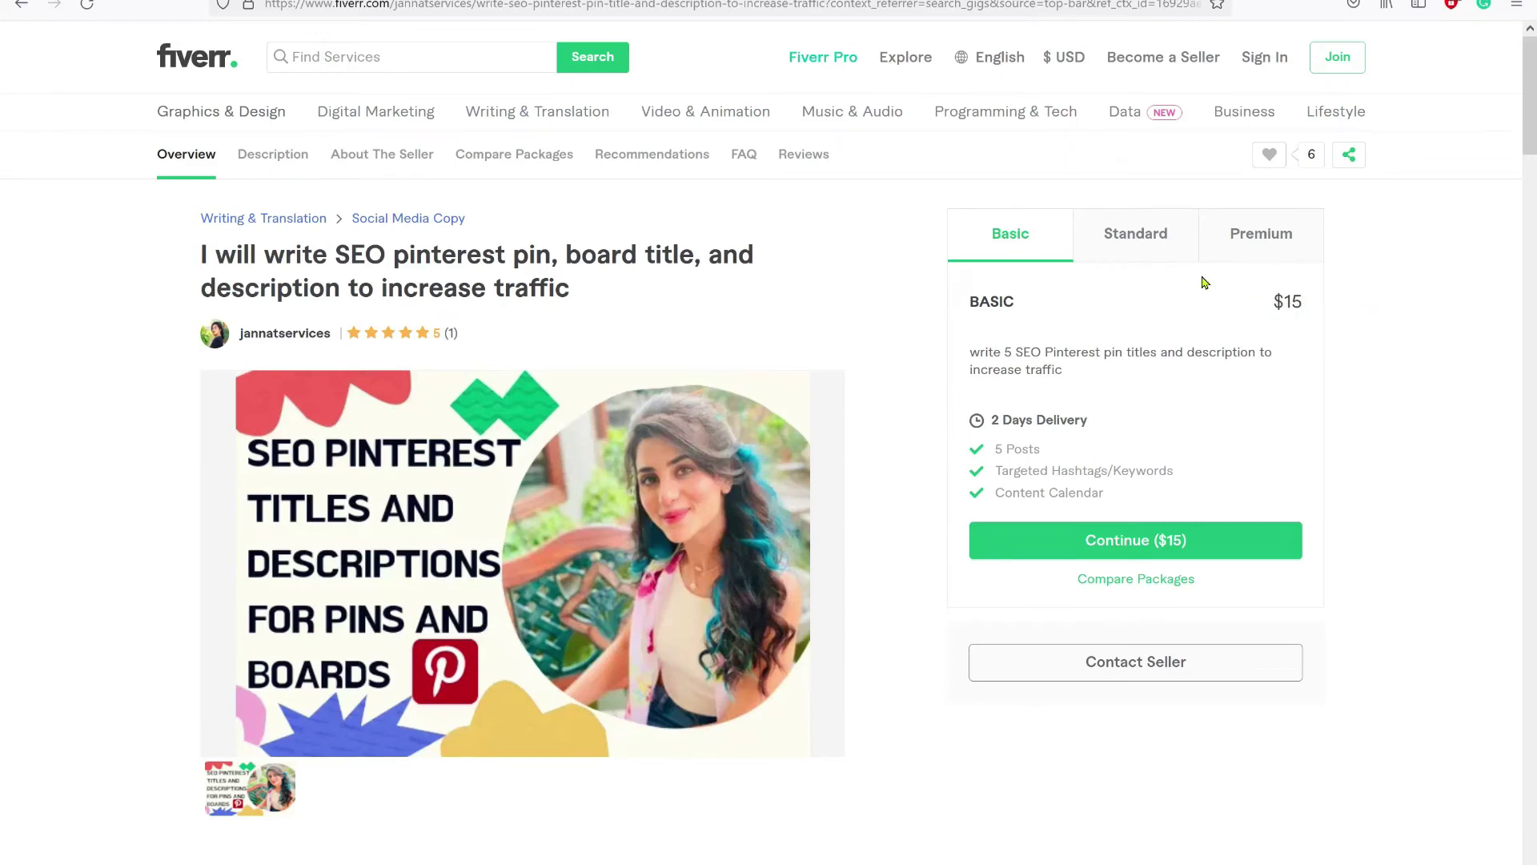
{"action": "left_click", "coordinate": [1149, 255]}
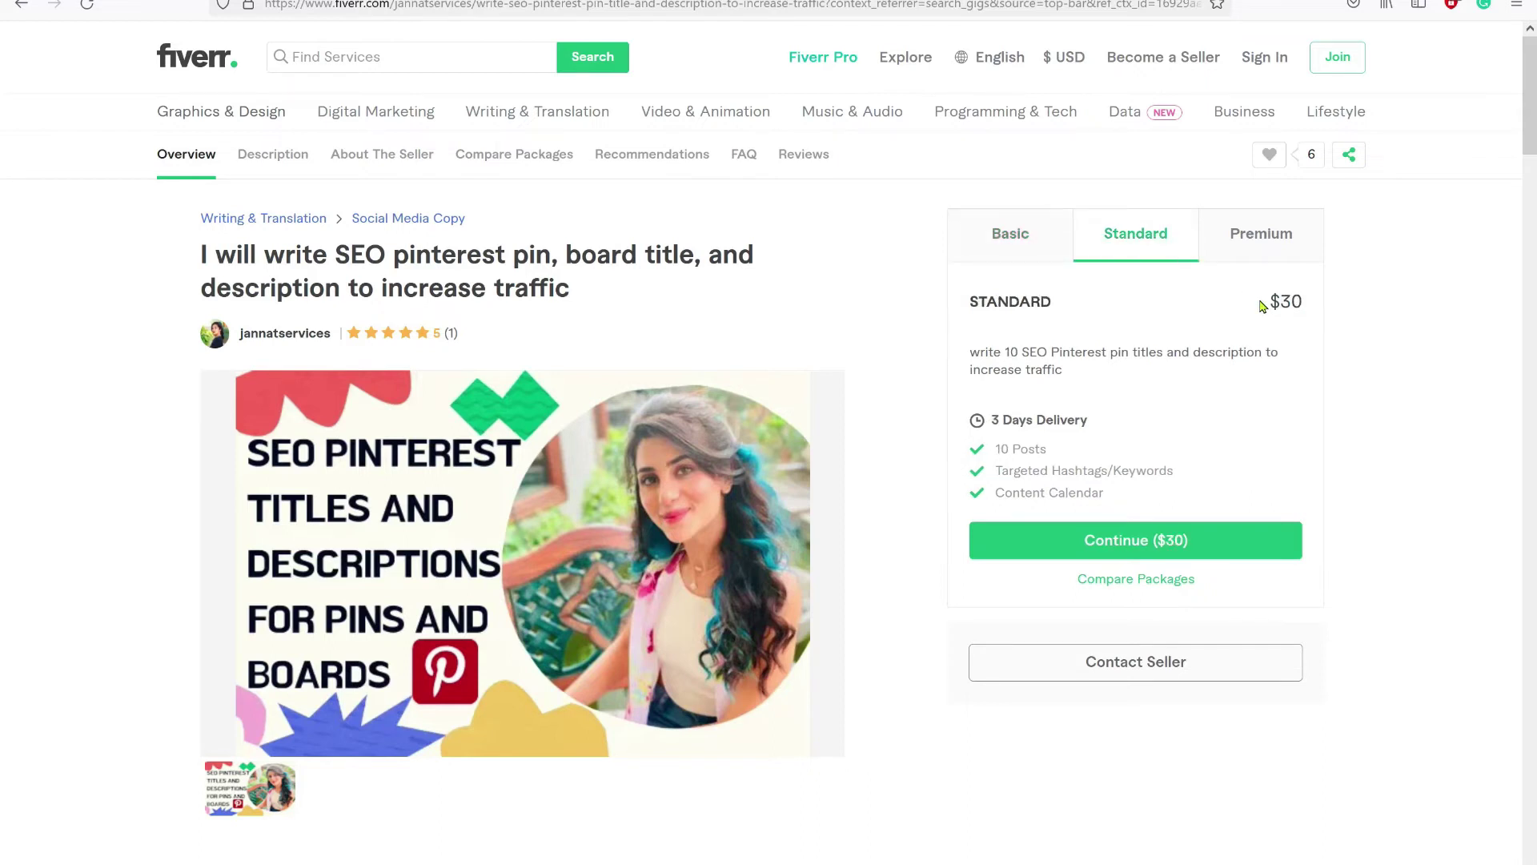
{"action": "left_click_drag", "start_coordinate": [1300, 301], "coordinate": [1338, 309]}
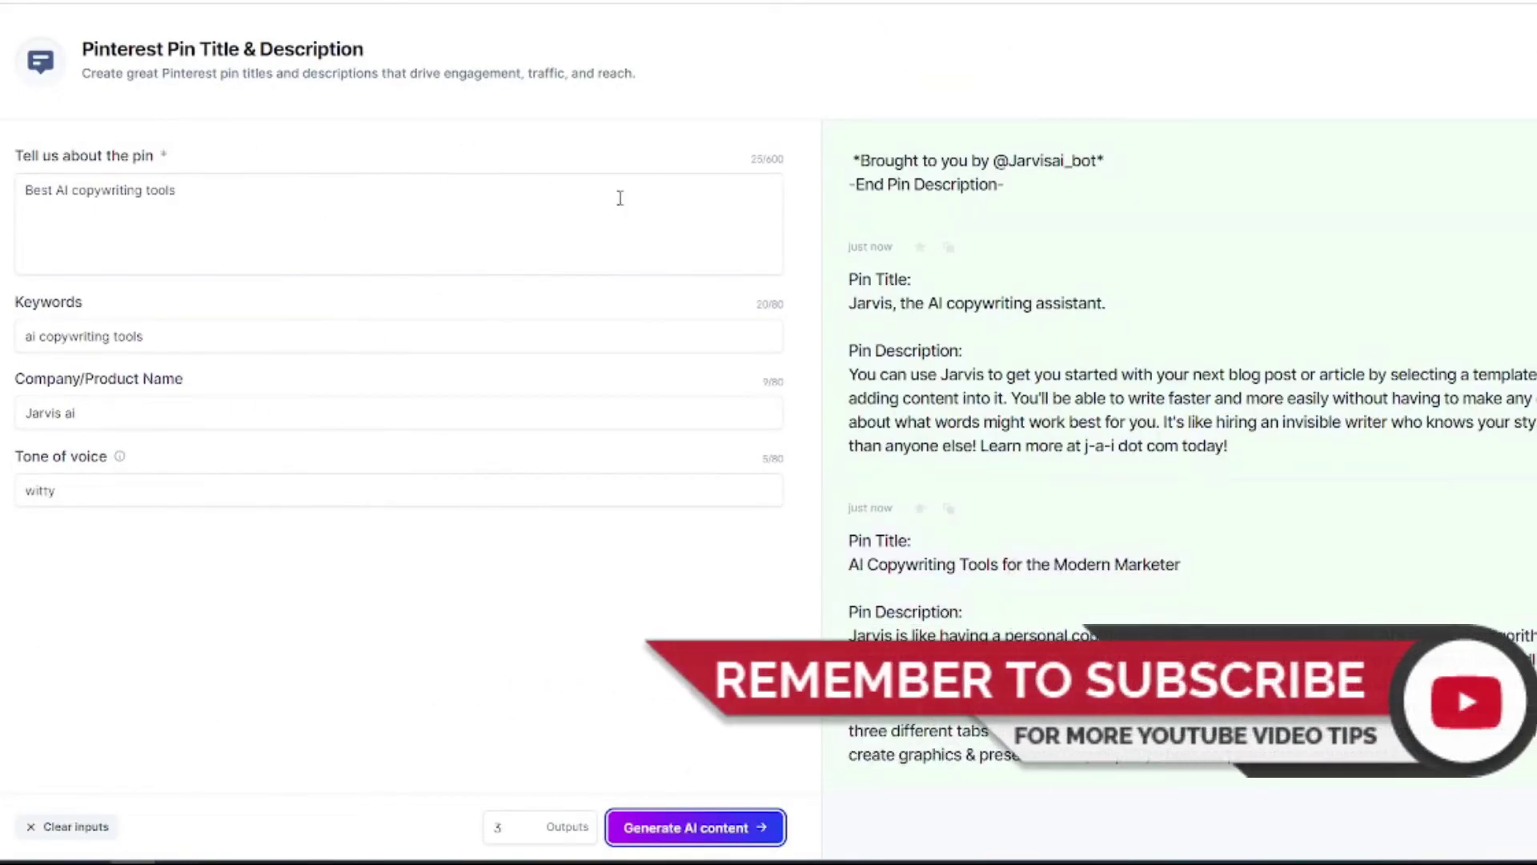
{"action": "scroll", "coordinate": [853, 256], "scroll_direction": "up", "scroll_amount": 3}
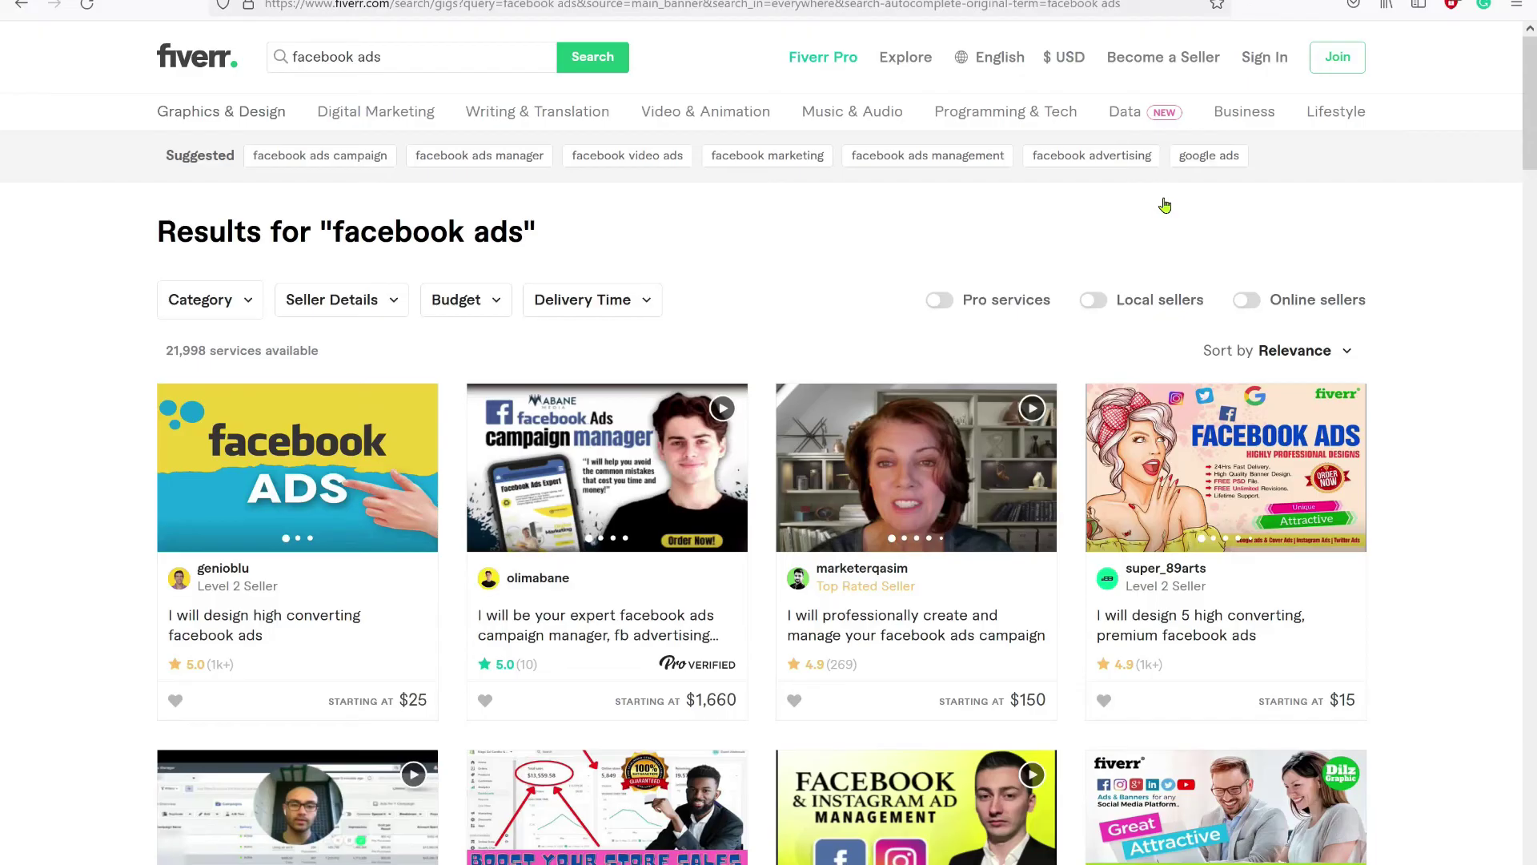
Step: On Fiverr, browse the "facebook ads" search results and their starting prices
{"action": "scroll", "coordinate": [1162, 392], "scroll_direction": "down", "scroll_amount": 8}
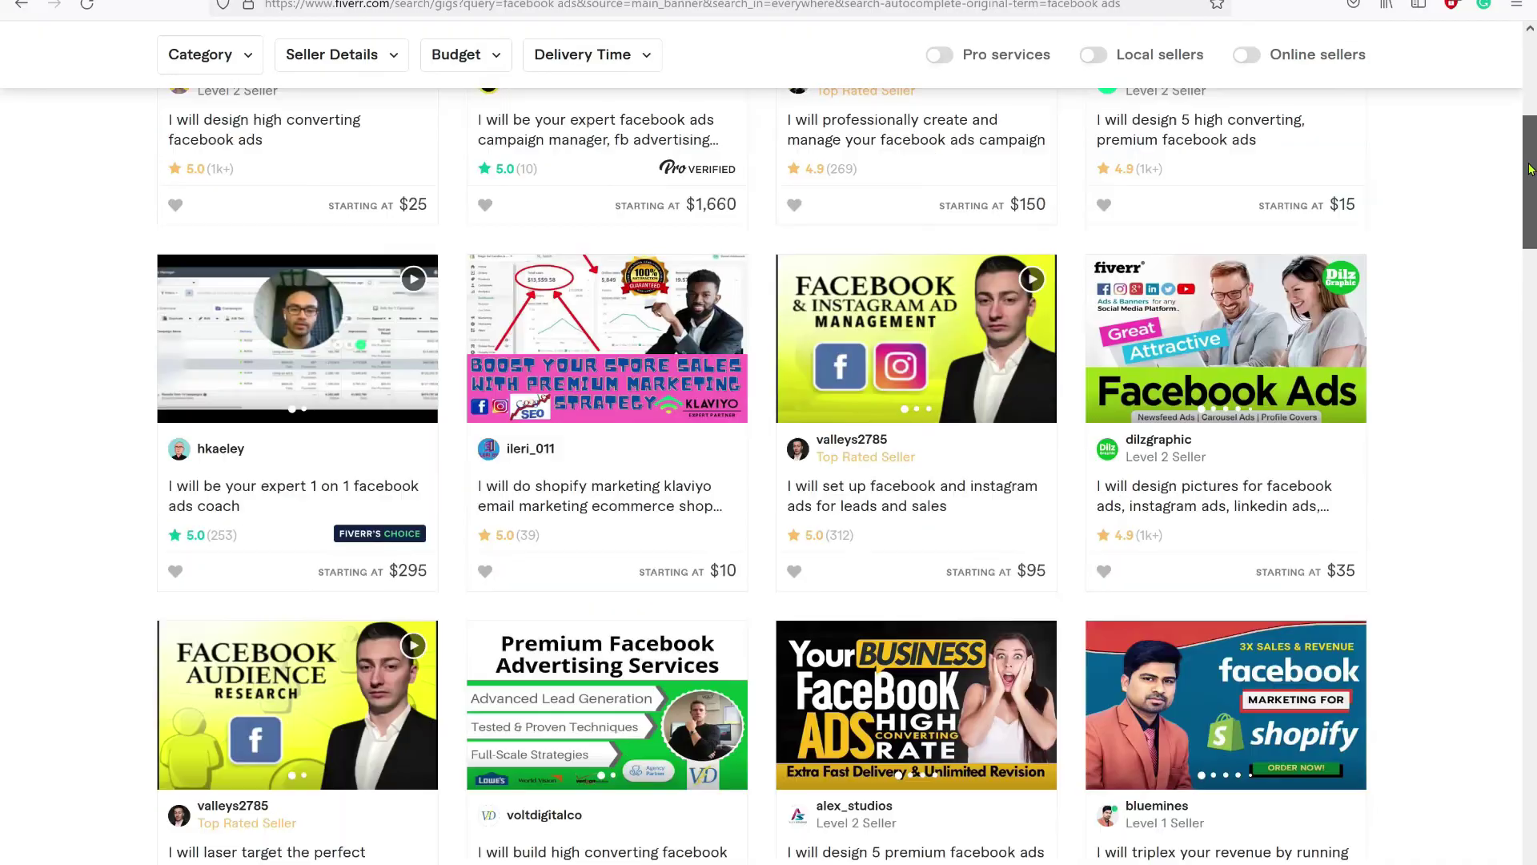
{"action": "scroll", "coordinate": [1162, 392], "scroll_direction": "down", "scroll_amount": 2}
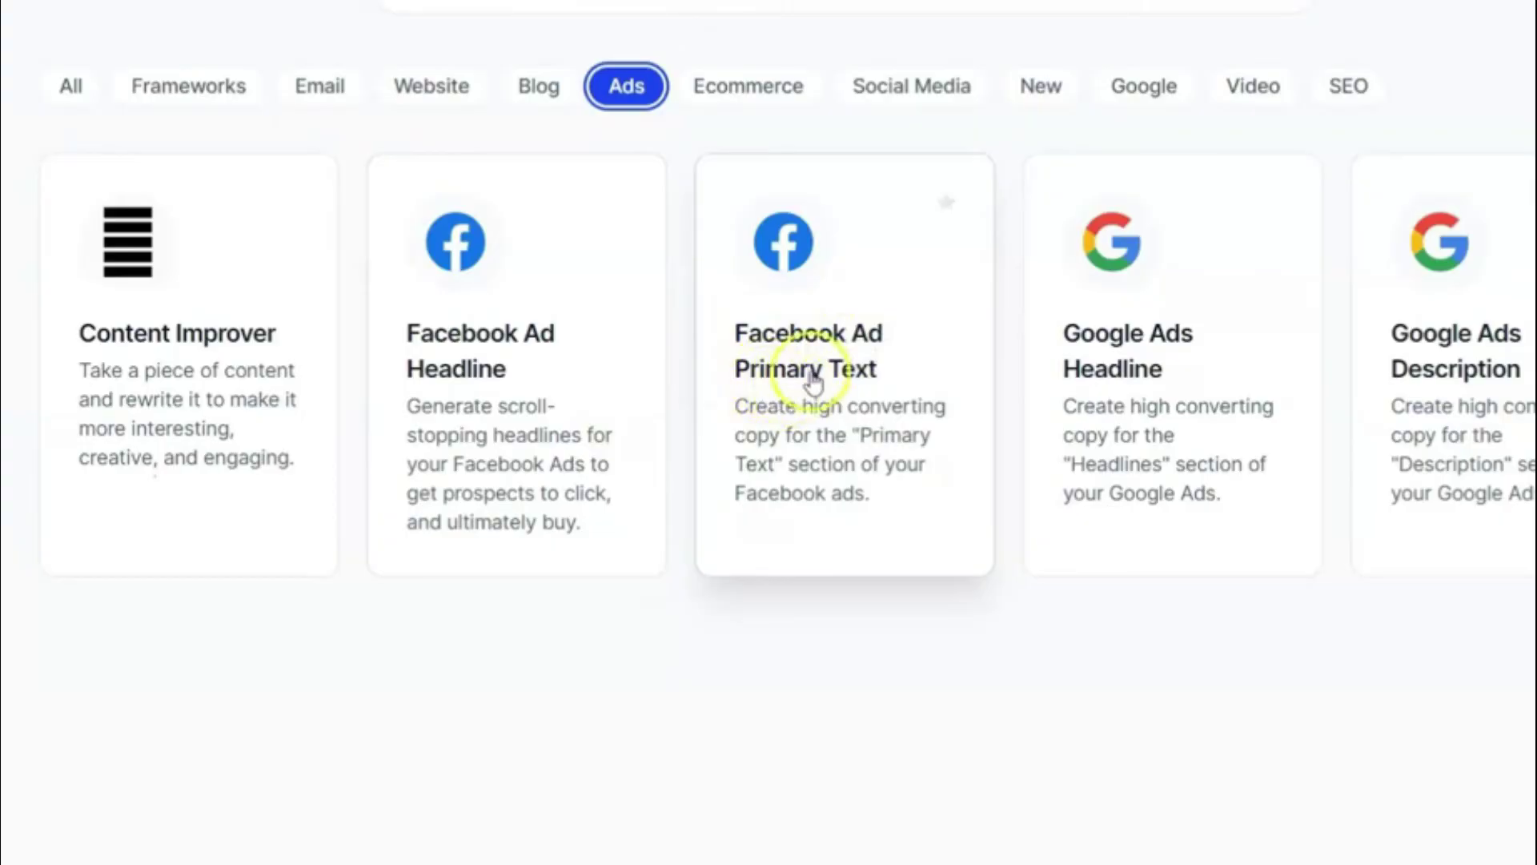
Step: In Jarvis, open the Facebook Ad Primary Text template and enter "TubeBuddy" as the company/product name
{"action": "left_click", "coordinate": [893, 467]}
{"action": "left_click", "coordinate": [153, 231]}
{"action": "type", "text": "Tube"}
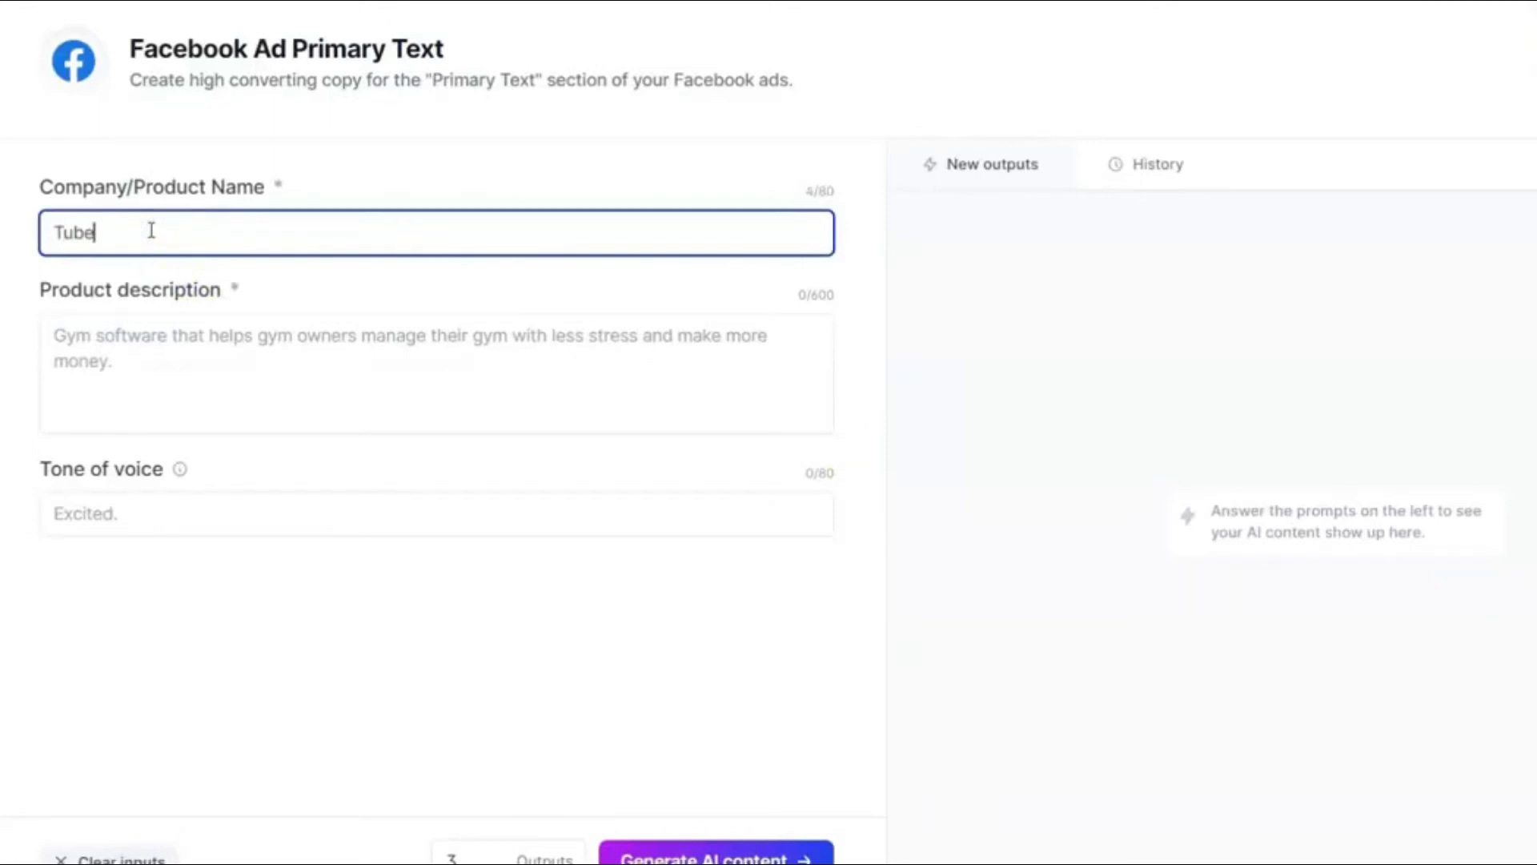
{"action": "type", "text": "Buddy"}
{"action": "left_click", "coordinate": [51, 229]}
Step: Describe the product as "Simple tool that will hep you to grow your YouTube channel.", set the tone to "helpful" and generate the content
{"action": "left_click", "coordinate": [347, 389]}
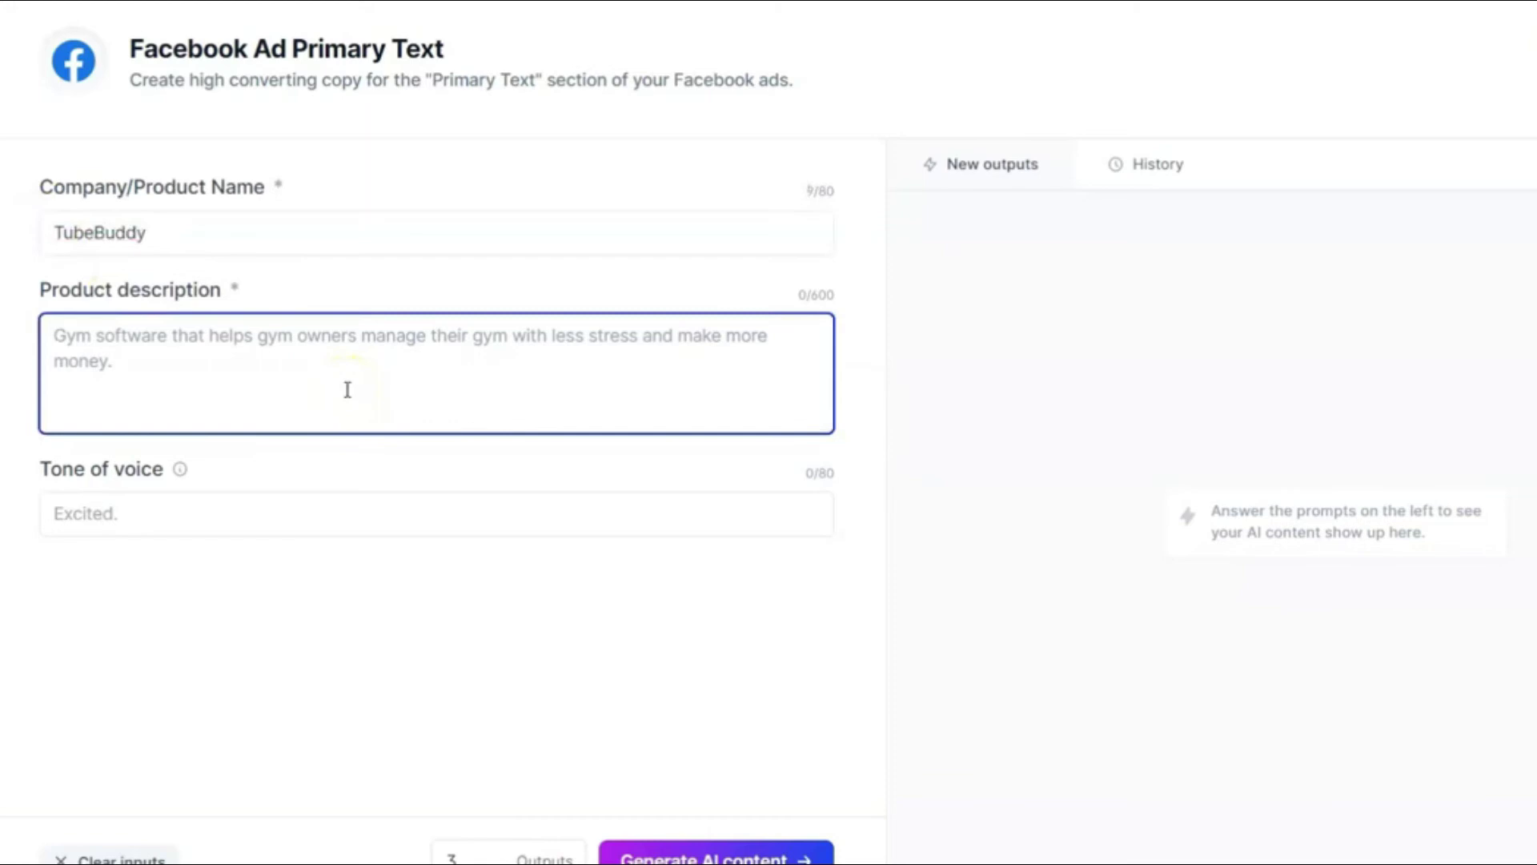
{"action": "type", "text": "Simple tool that will hep you to grow your YouTube channel."}
{"action": "left_click", "coordinate": [205, 523]}
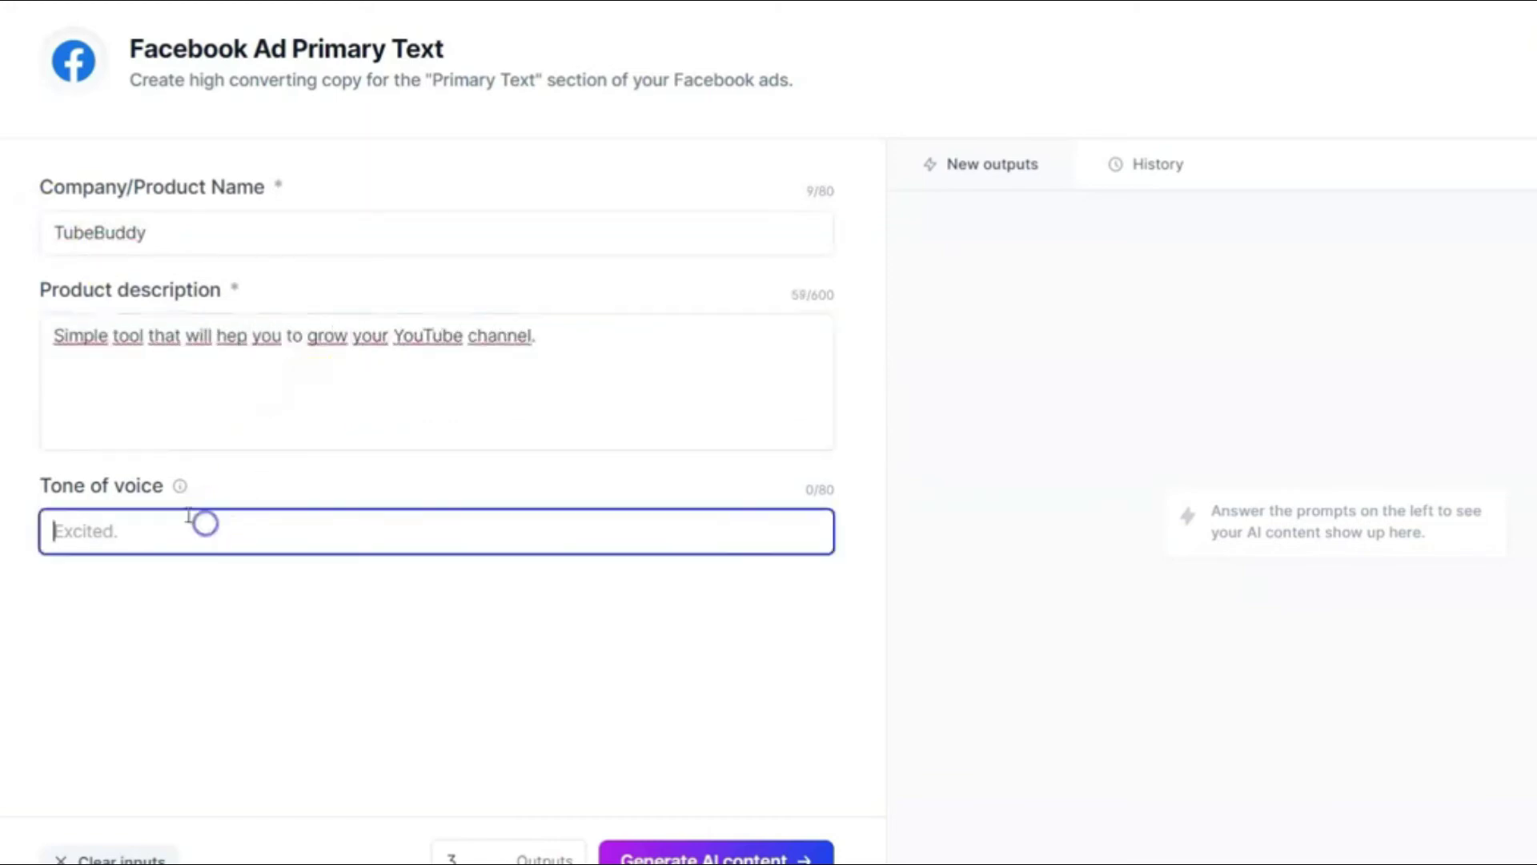
{"action": "type", "text": "helpful"}
{"action": "left_click", "coordinate": [677, 854]}
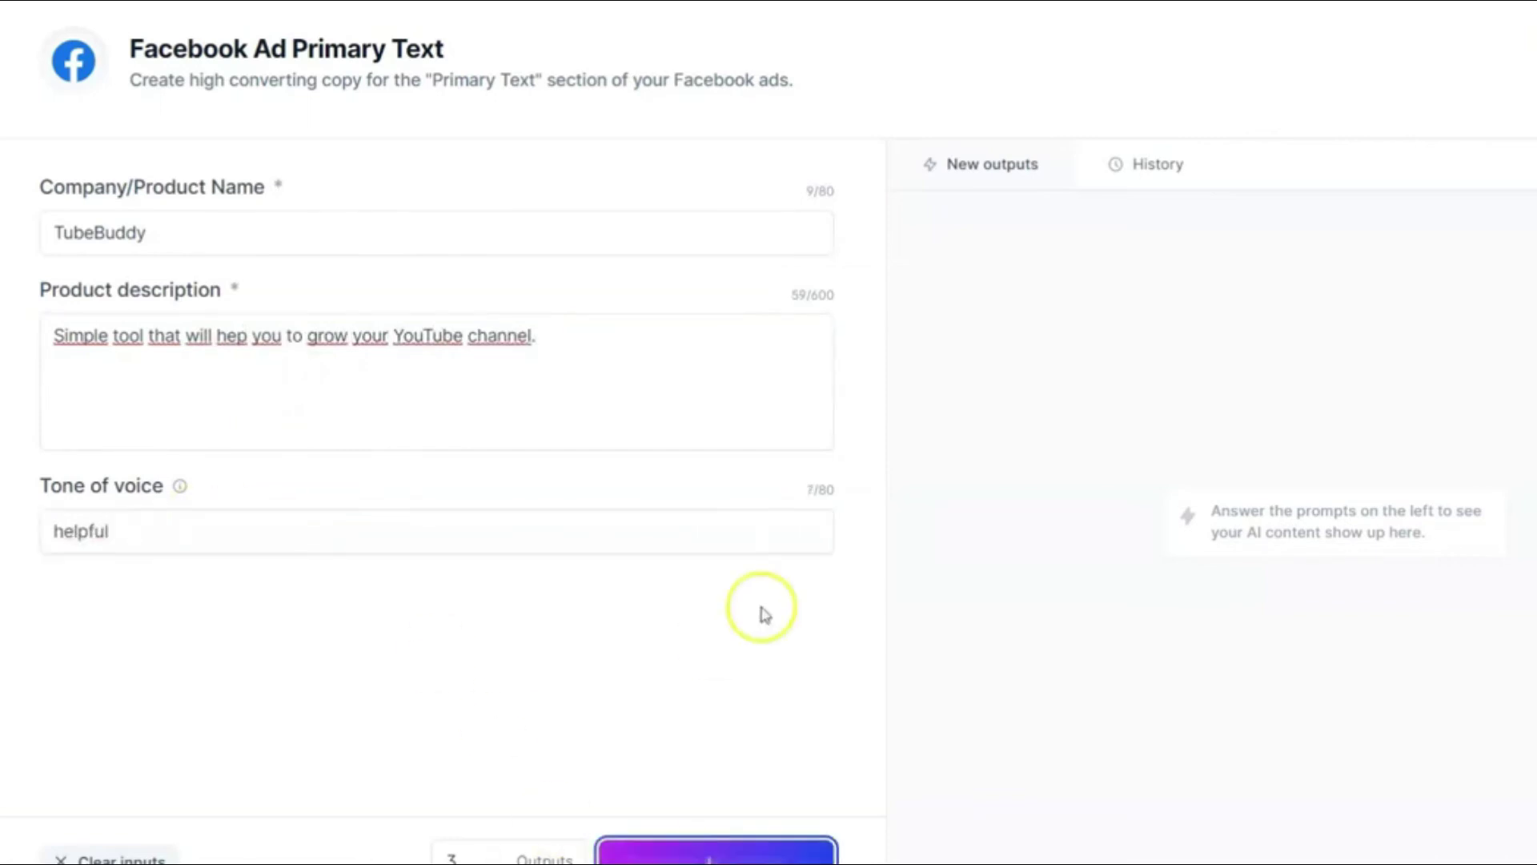
Step: Open the first generated ad text and copy its body paragraph starting "You're not alone"
{"action": "left_click", "coordinate": [1132, 318]}
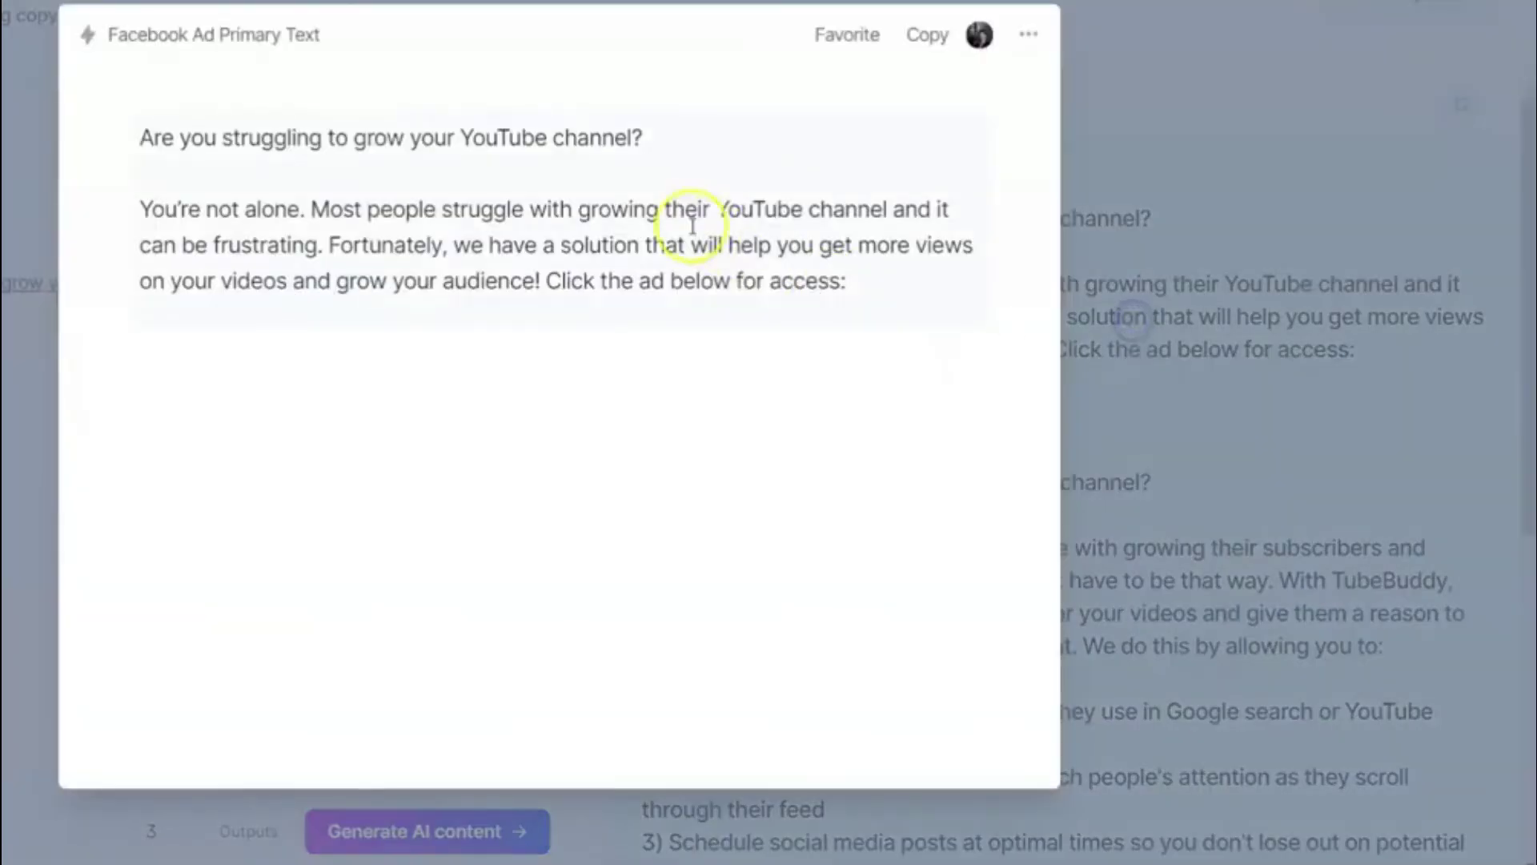
{"action": "left_click_drag", "start_coordinate": [860, 274], "coordinate": [131, 206]}
{"action": "key", "text": "ctrl+c"}
Step: Switch to the other window, paste the copied ad paragraph and enter a link starting with "https"
{"action": "key", "text": "alt+Tab"}
{"action": "key", "text": "ctrl+v"}
{"action": "left_click", "coordinate": [734, 440]}
{"action": "left_click", "coordinate": [686, 426]}
{"action": "type", "text": "https"}
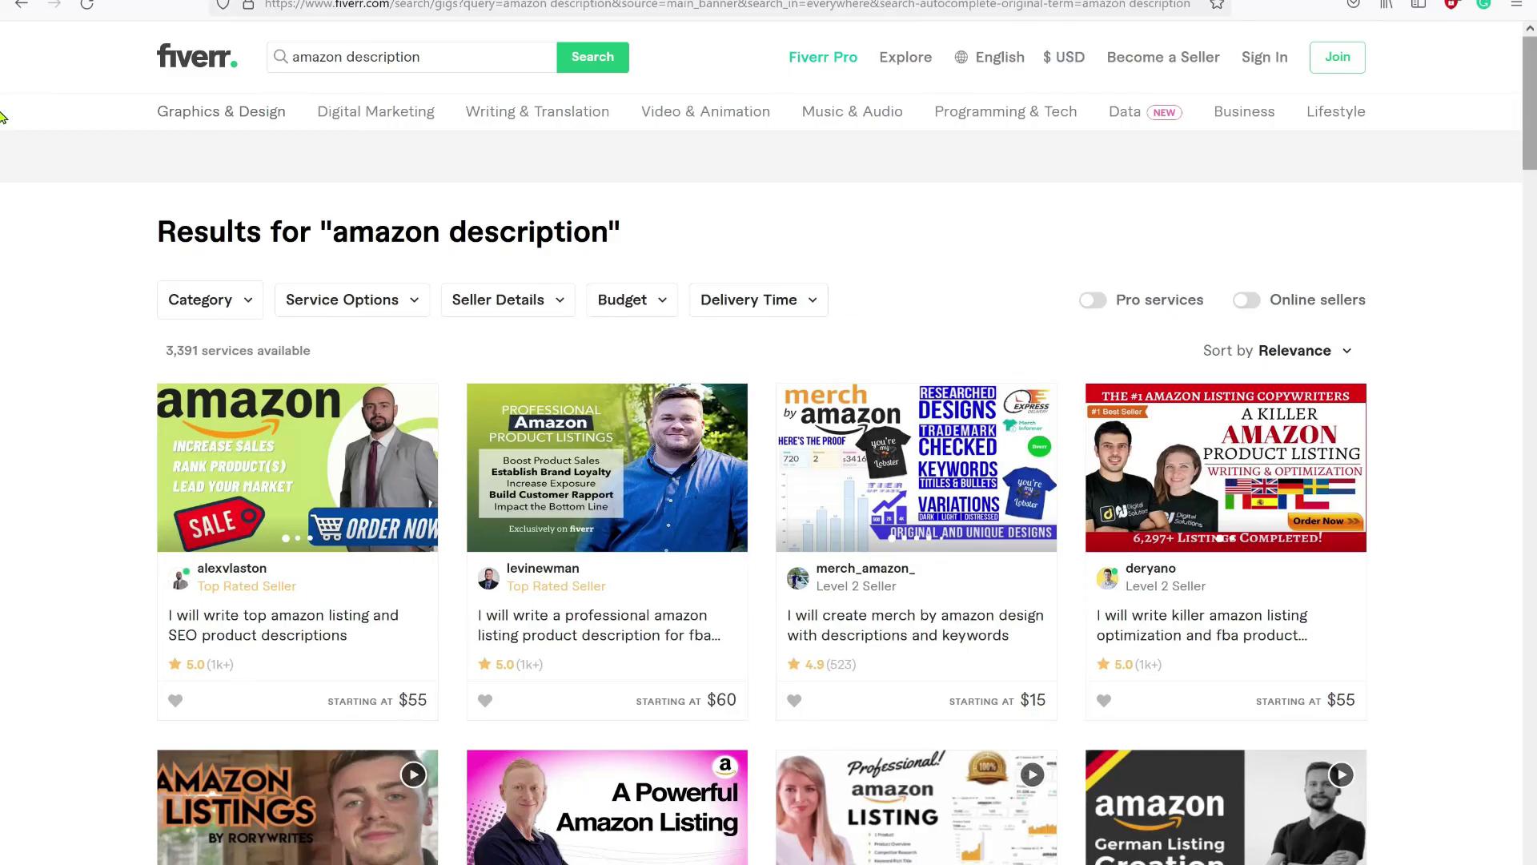
Step: On Fiverr, browse the "amazon description" search results and their starting prices
{"action": "left_click_drag", "start_coordinate": [1530, 126], "coordinate": [1531, 175]}
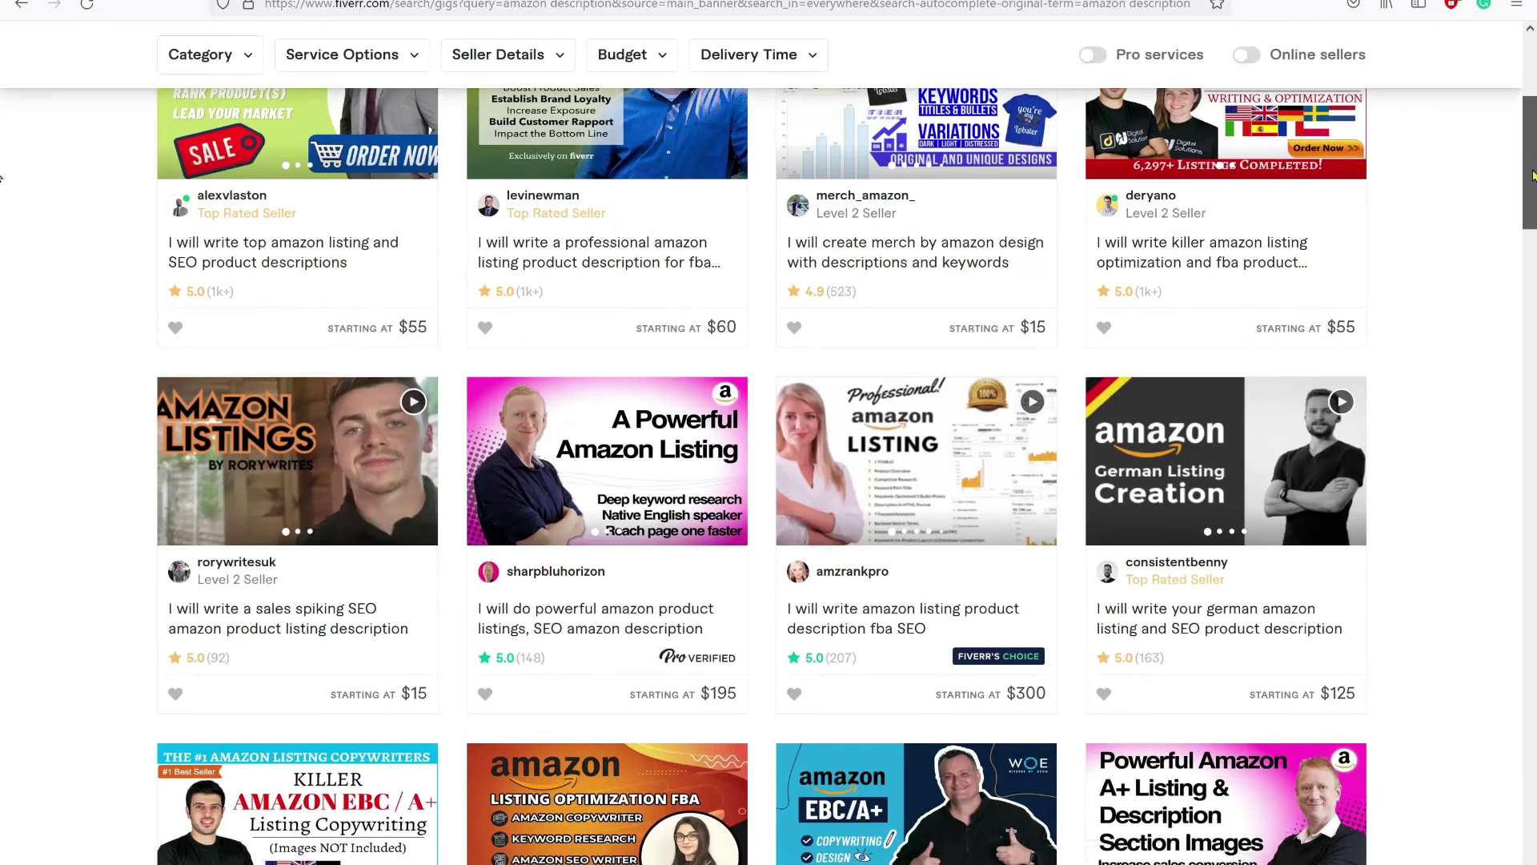
{"action": "scroll", "coordinate": [1177, 535], "scroll_direction": "down", "scroll_amount": 7}
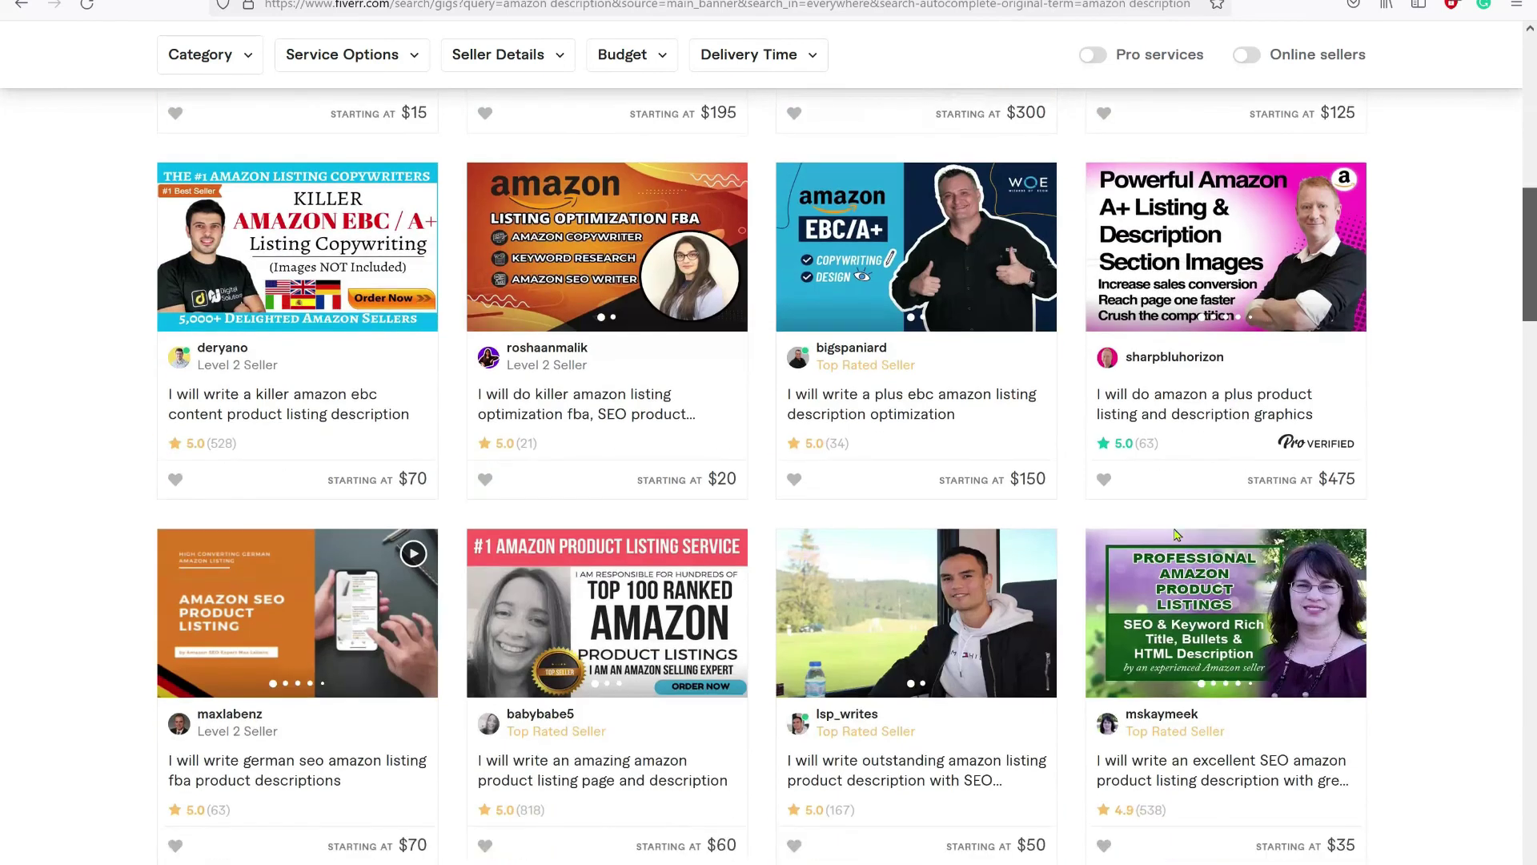
Step: Look through more Amazon listing and product description gigs further down the Fiverr results, checking their ratings and starting prices
{"action": "scroll", "coordinate": [1177, 534], "scroll_direction": "down", "scroll_amount": 10}
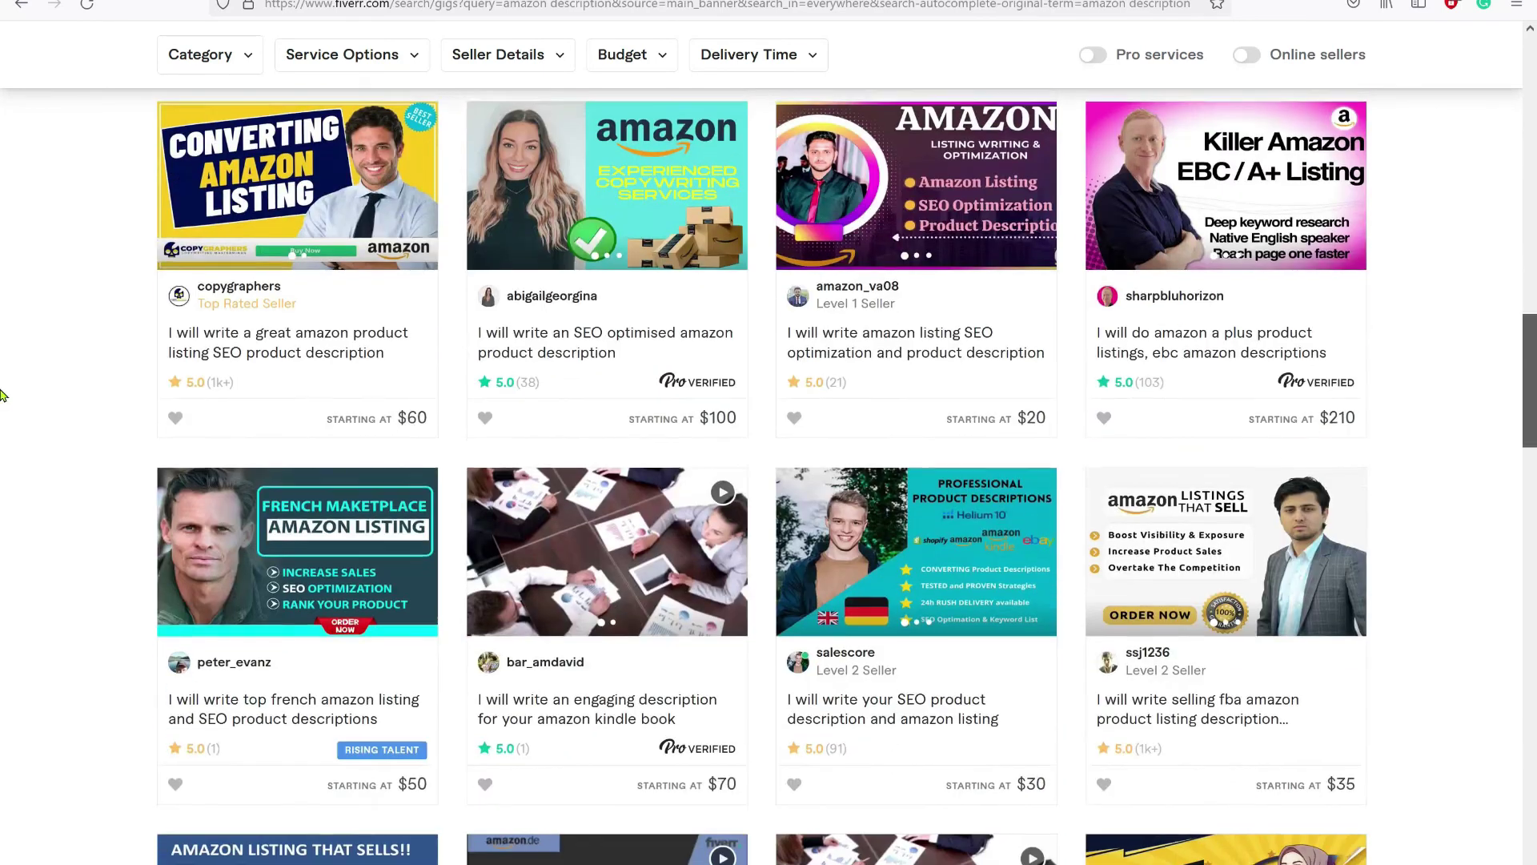
{"action": "scroll", "coordinate": [0, 394], "scroll_direction": "down", "scroll_amount": 1}
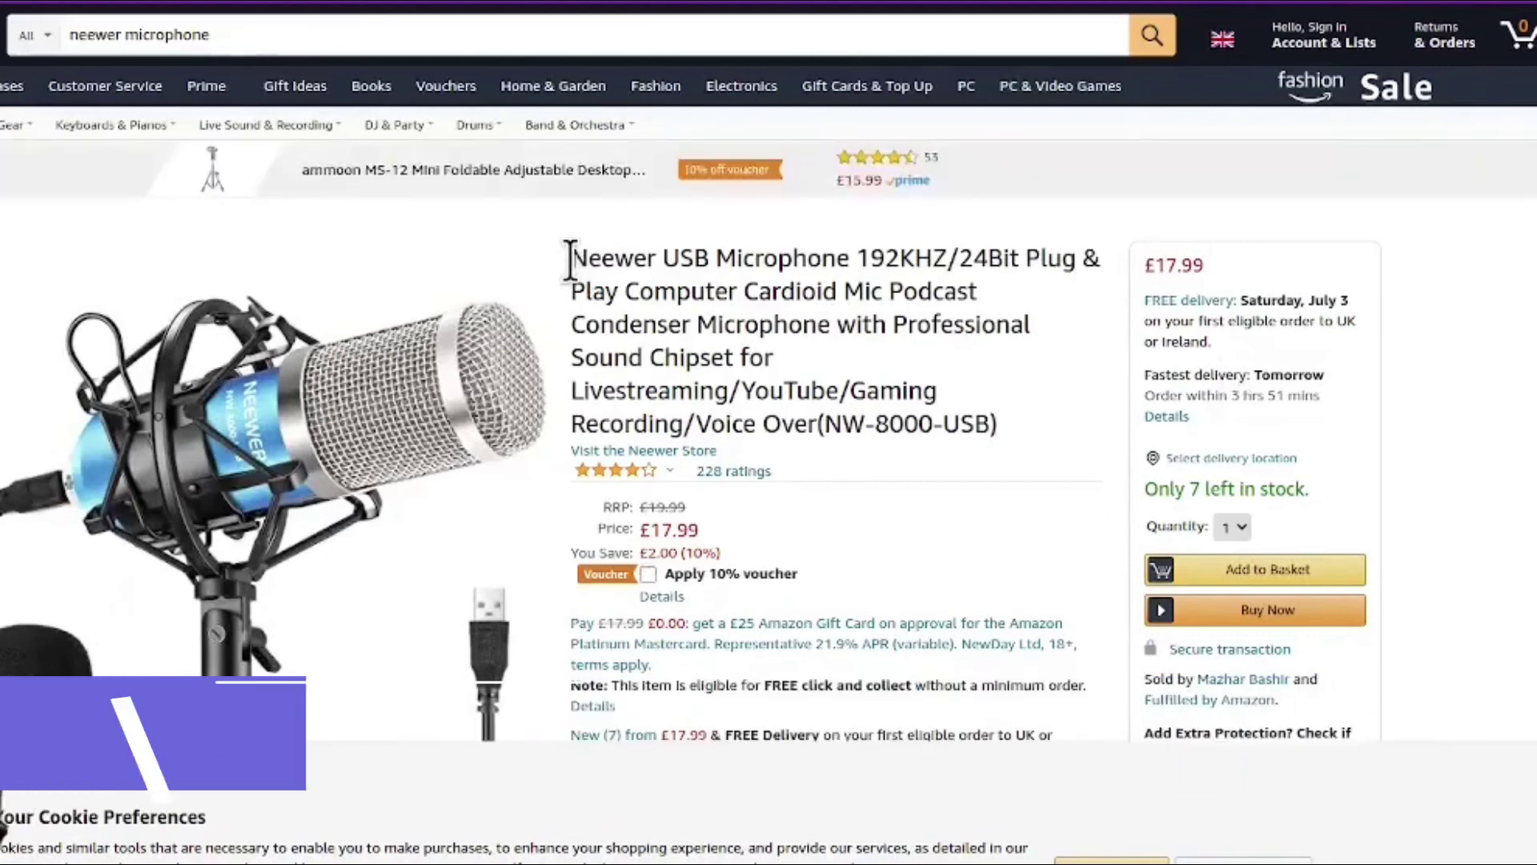
Step: Copy "Neewer USB Microphone 192KHZ/24Bit Plug & Play Computer Cardioid Mic" from the Amazon listing title and paste it as the product name in Jarvis's Amazon product description template
{"action": "left_click_drag", "start_coordinate": [570, 257], "coordinate": [690, 257]}
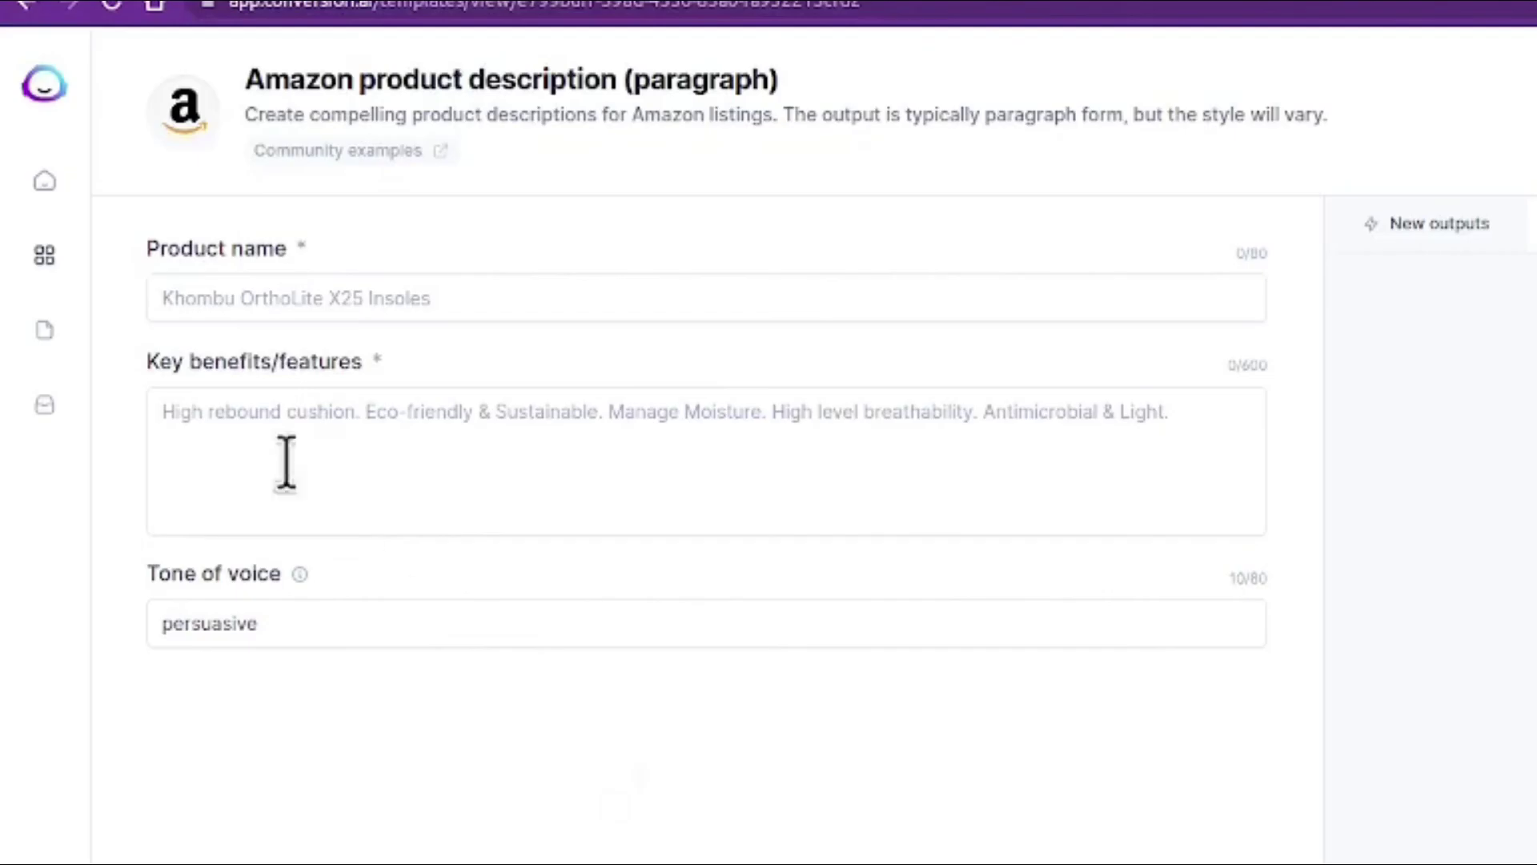
{"action": "right_click", "coordinate": [198, 308]}
{"action": "left_click", "coordinate": [272, 478]}
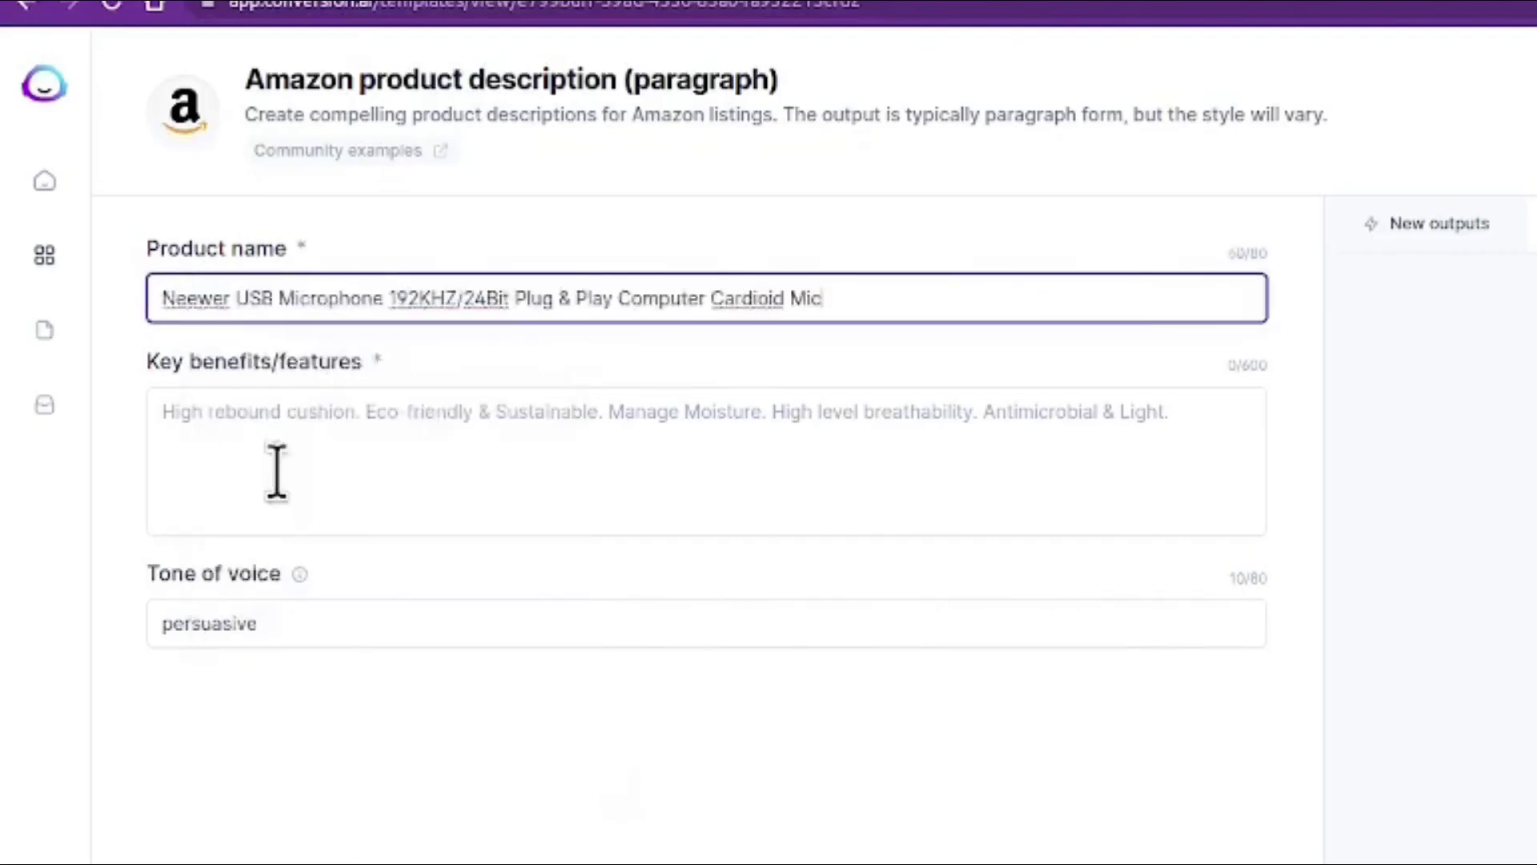
Step: Copy the condenser microphone's sound chipset and 16mm transducer paragraphs from the Amazon page and paste them into the template's key benefits/features
{"action": "left_click", "coordinate": [128, 2]}
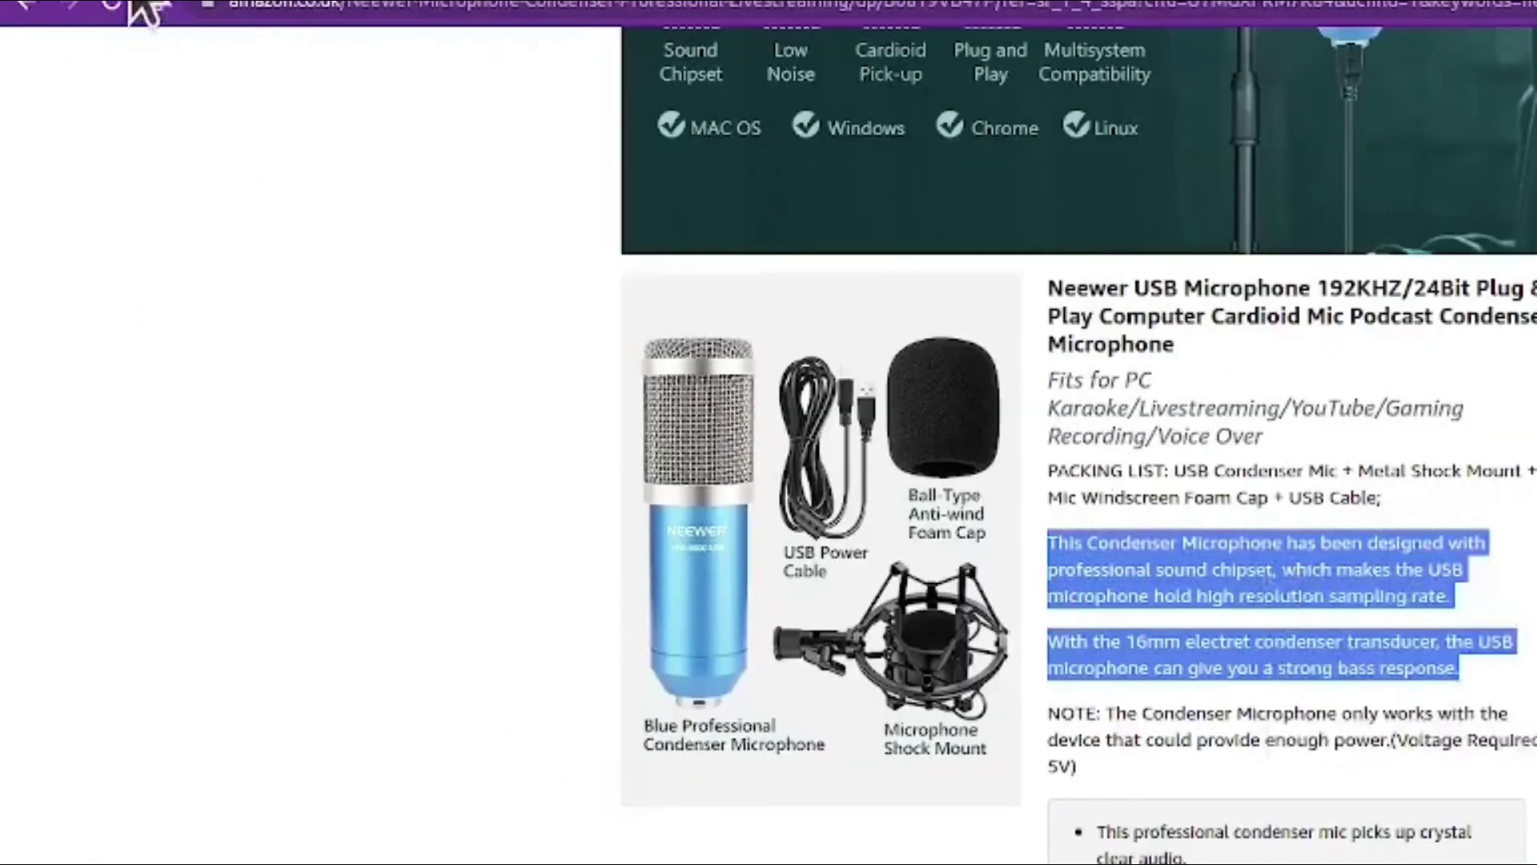
{"action": "left_click", "coordinate": [134, 4]}
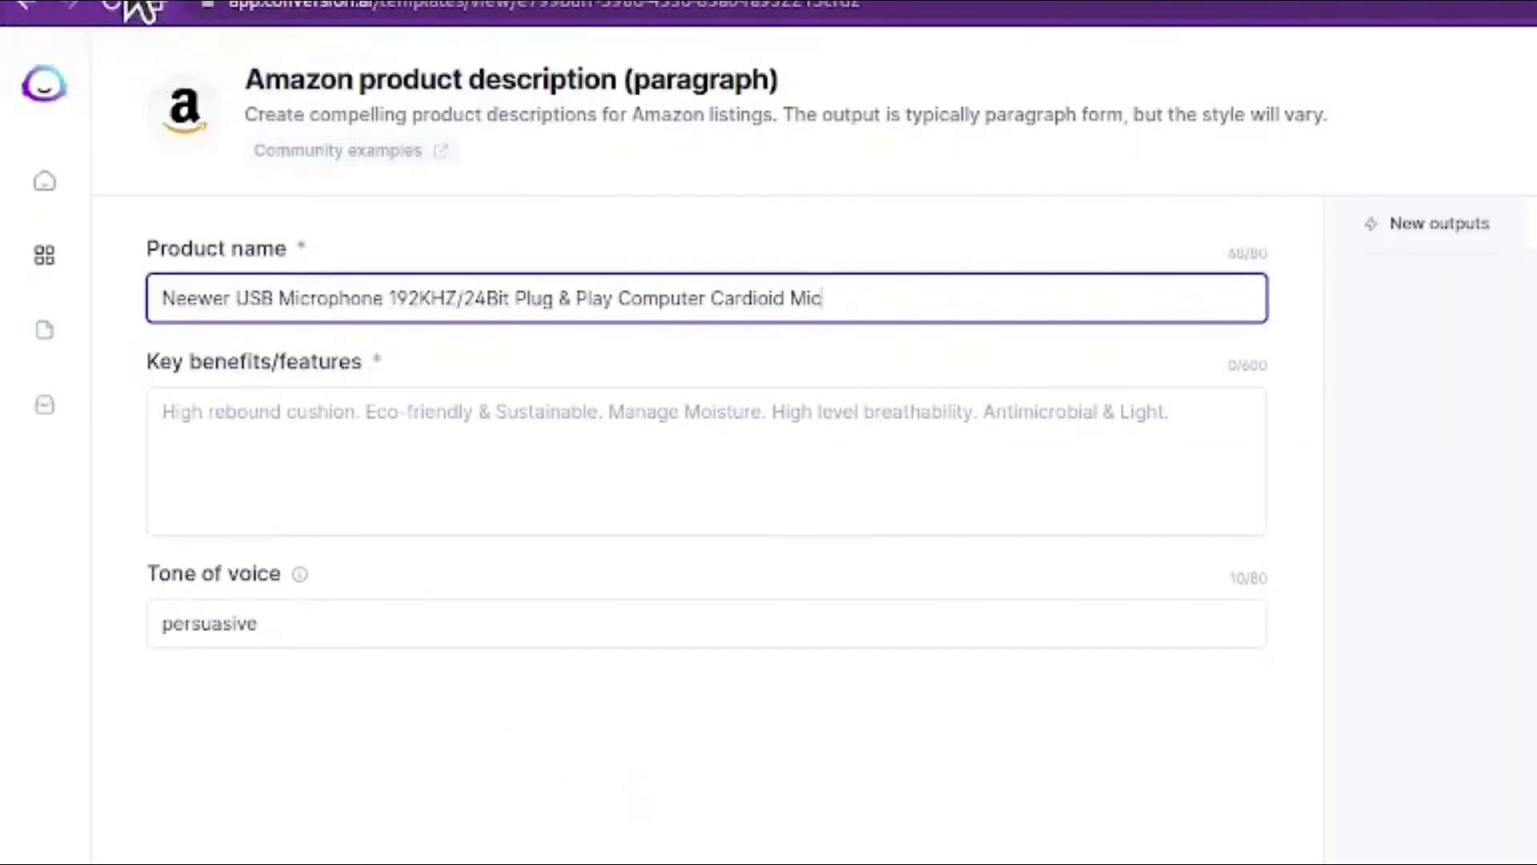
{"action": "left_click", "coordinate": [196, 428]}
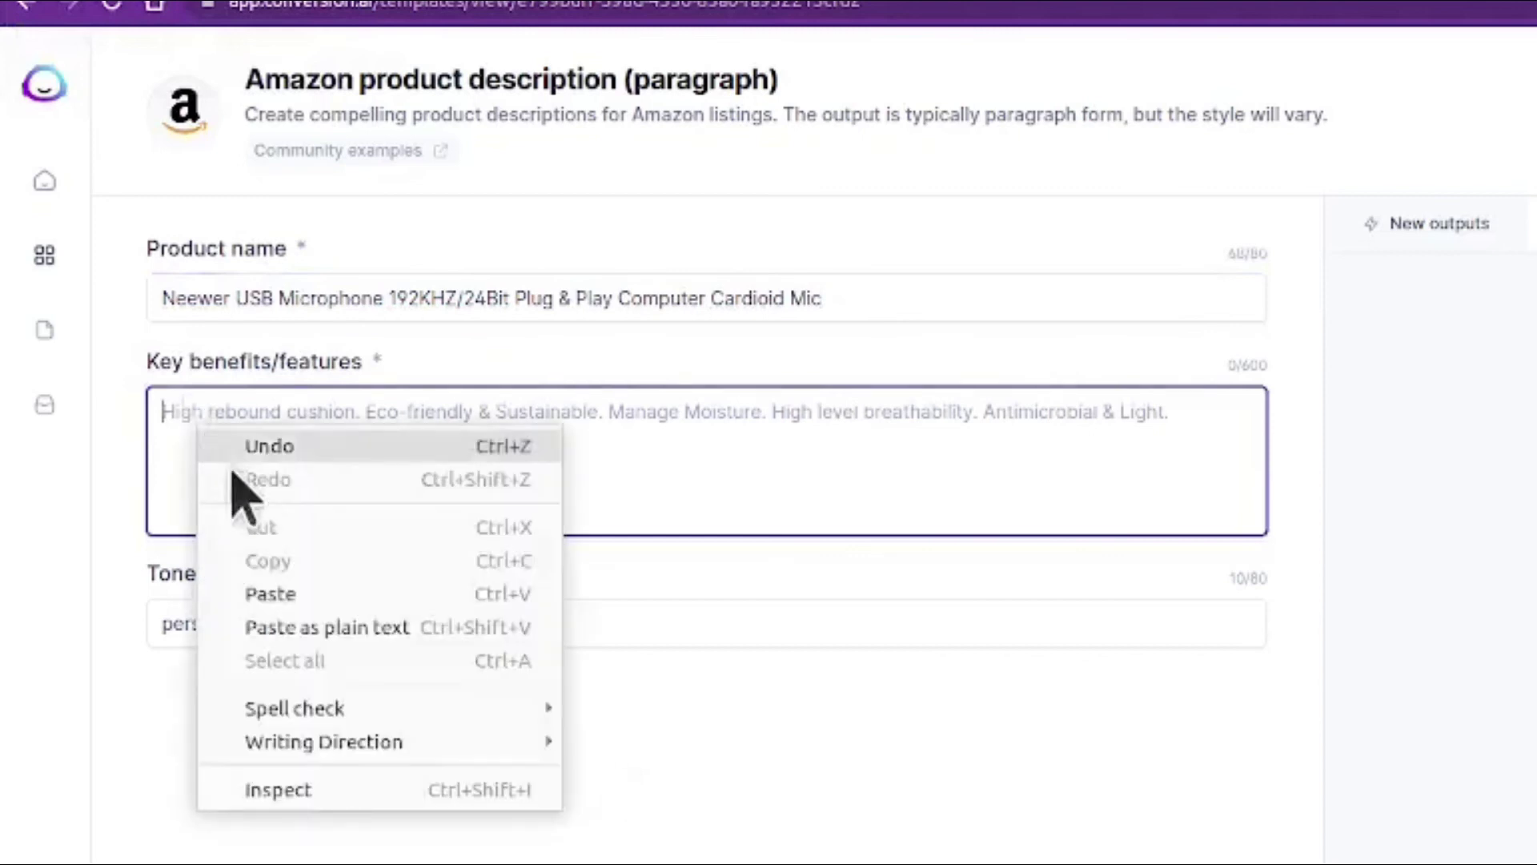
{"action": "left_click", "coordinate": [290, 596]}
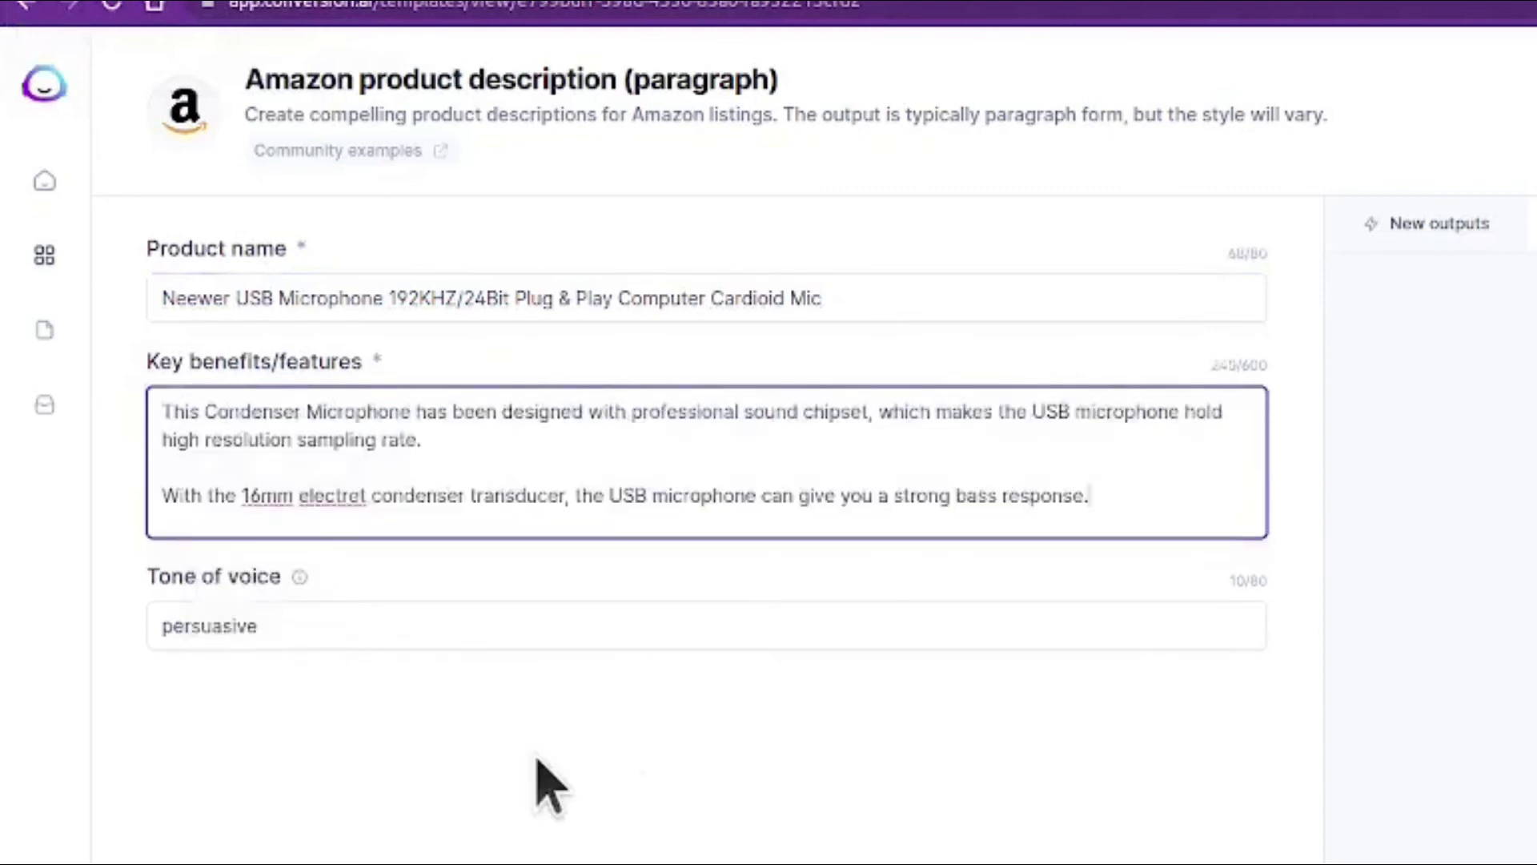